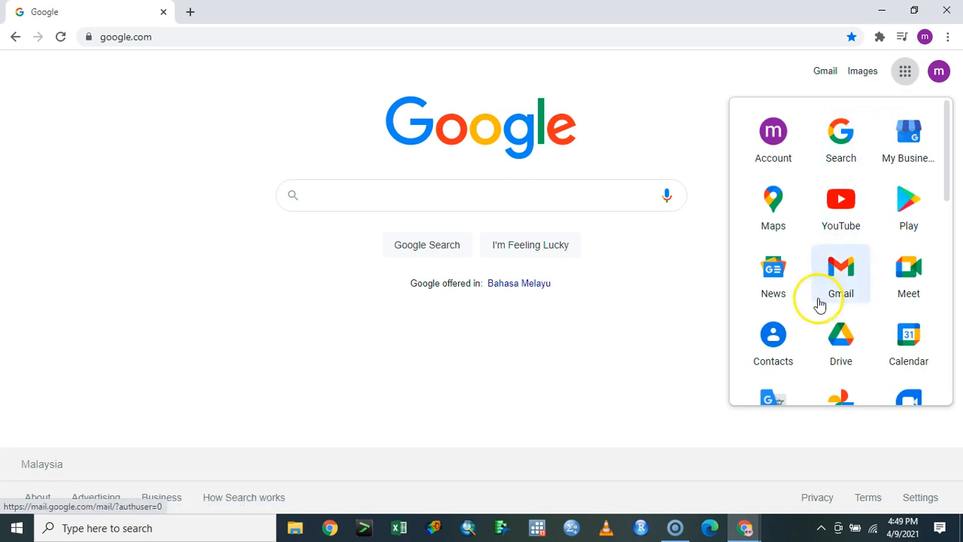
Open Google Drive from the Google apps launcher
{"action": "left_click", "coordinate": [842, 342]}
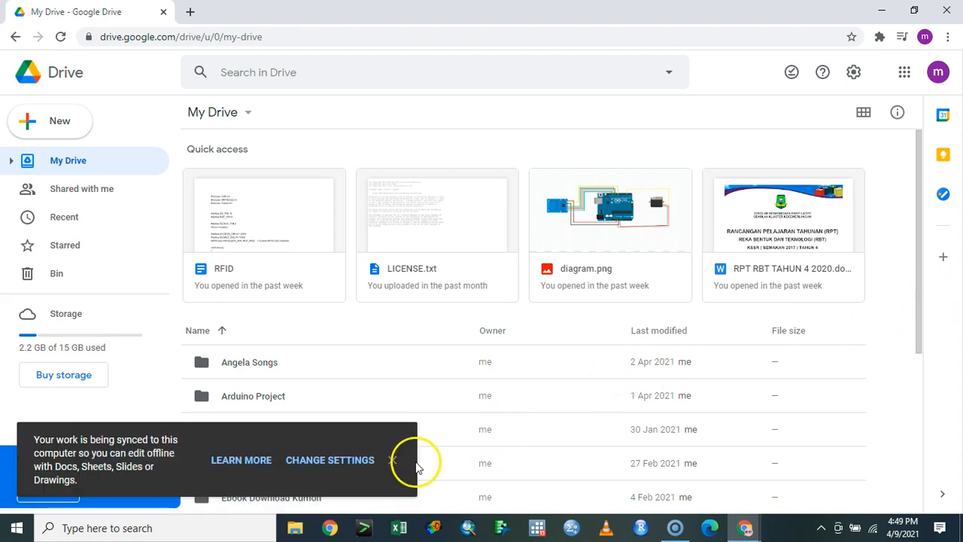
Dismiss the sync notice, then create a '0 KPEB … 2021' folder in My Drive and open it
{"action": "left_click", "coordinate": [392, 461]}
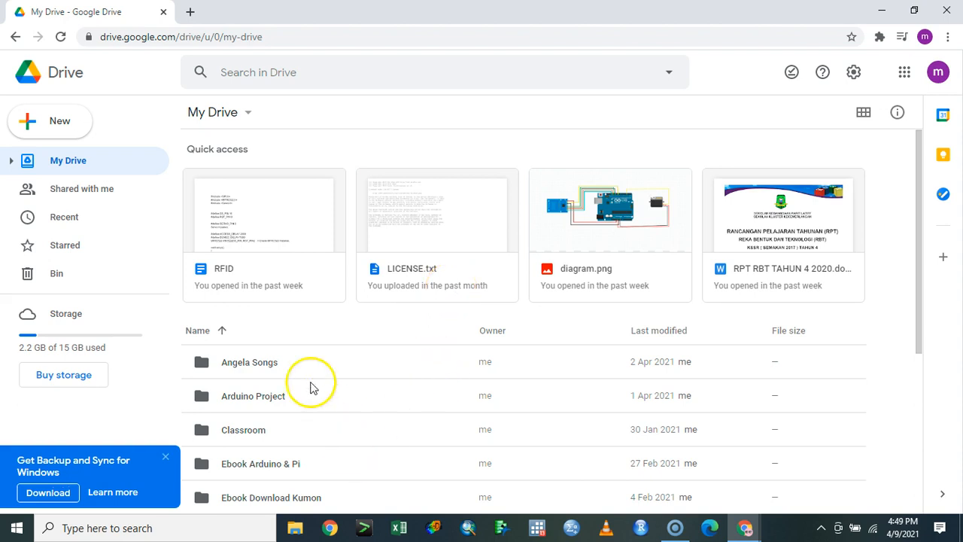
{"action": "left_click", "coordinate": [280, 368]}
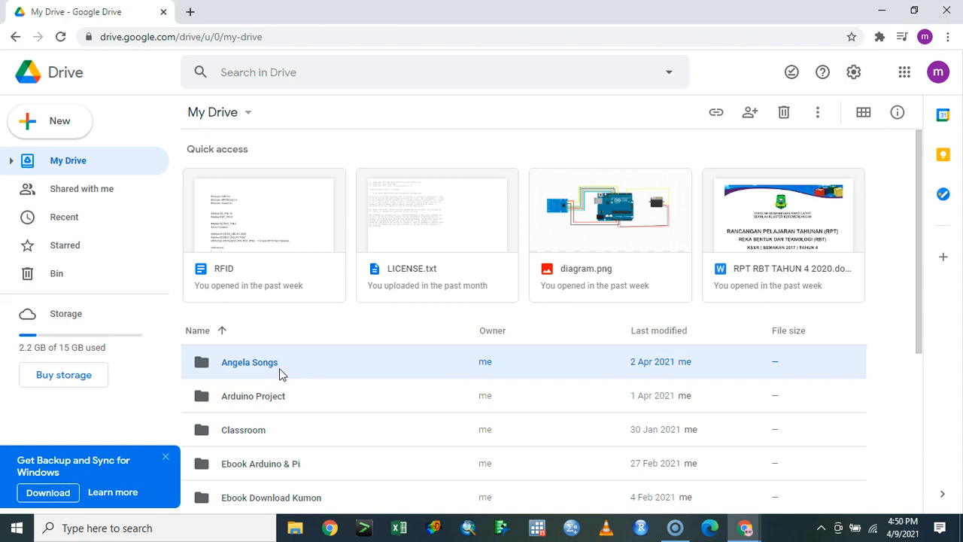
{"action": "left_click", "coordinate": [86, 133]}
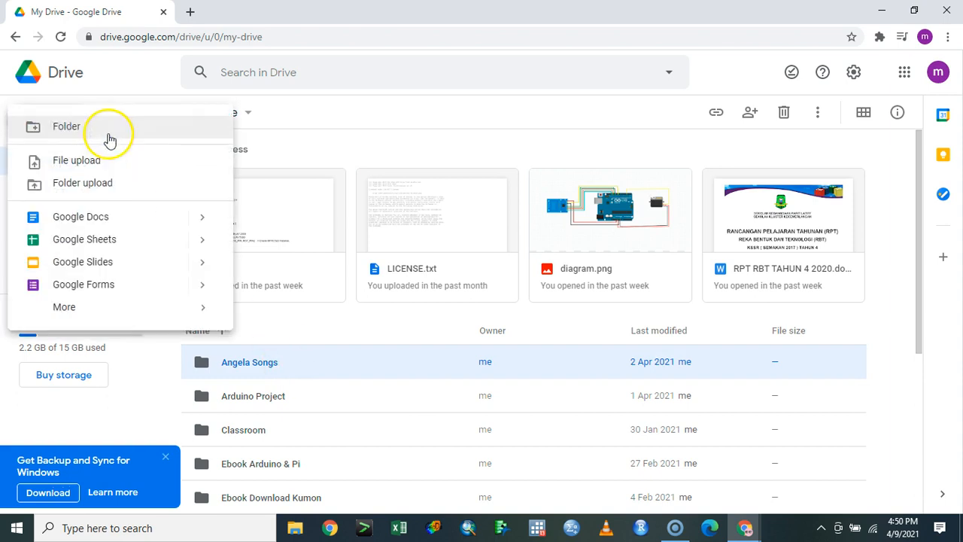
{"action": "left_click", "coordinate": [108, 134]}
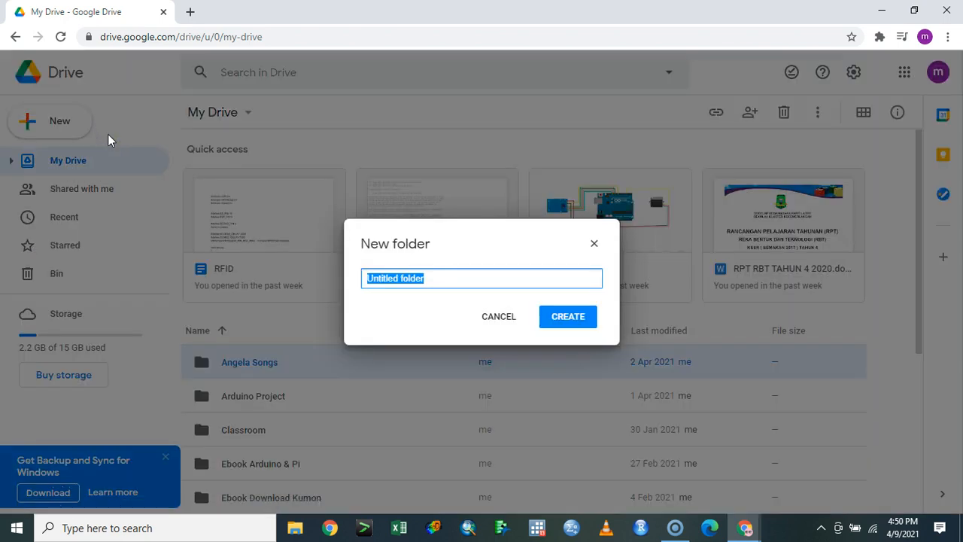
{"action": "type", "text": "0"}
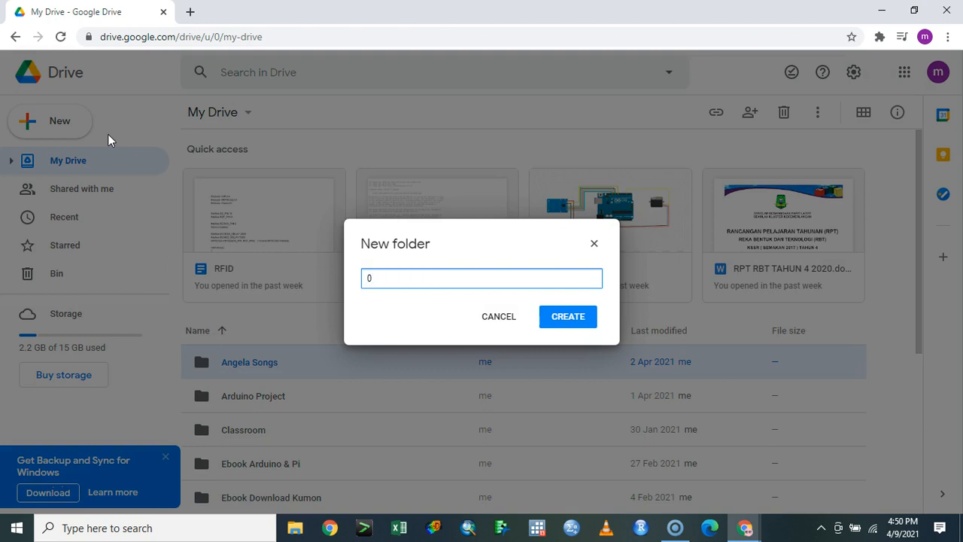
{"action": "type", "text": " KPEB Umar 2021"}
{"action": "key", "text": "Return"}
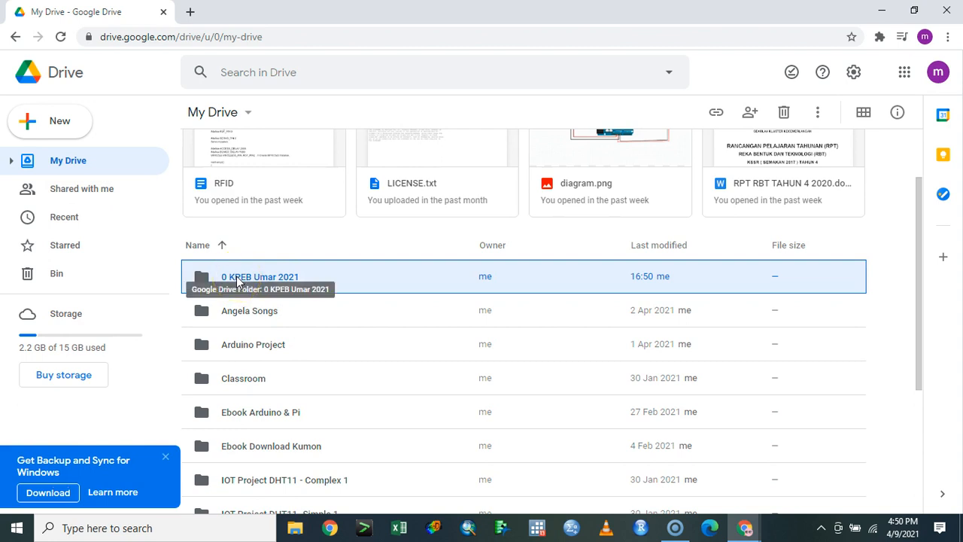
{"action": "double_click", "coordinate": [238, 280]}
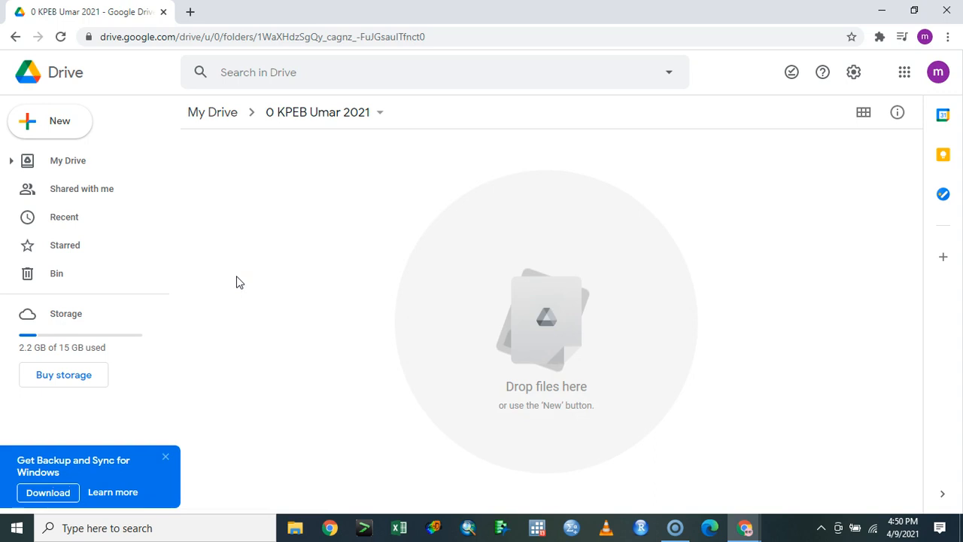
Create a blank Google Form inside the KPEB folder from the New menu
{"action": "left_click", "coordinate": [66, 131]}
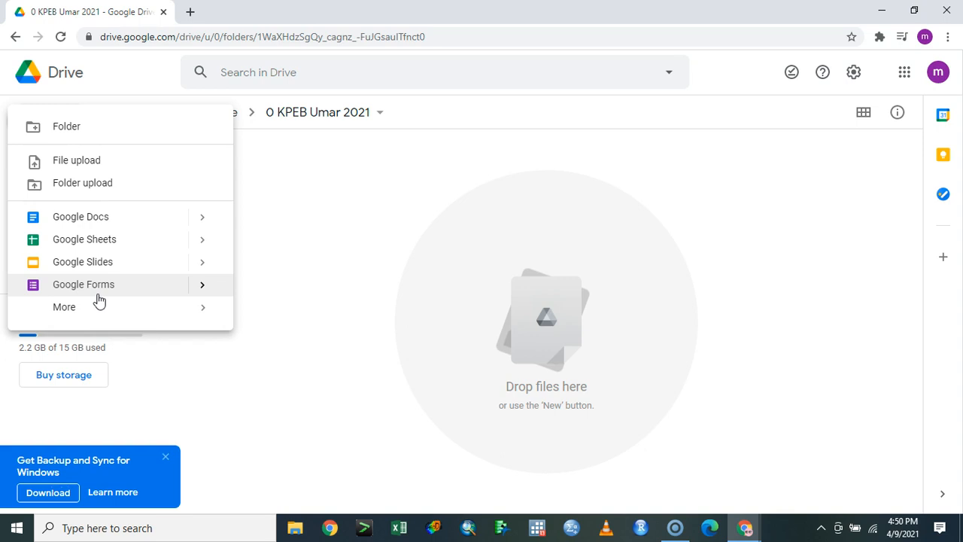
{"action": "left_click", "coordinate": [96, 294]}
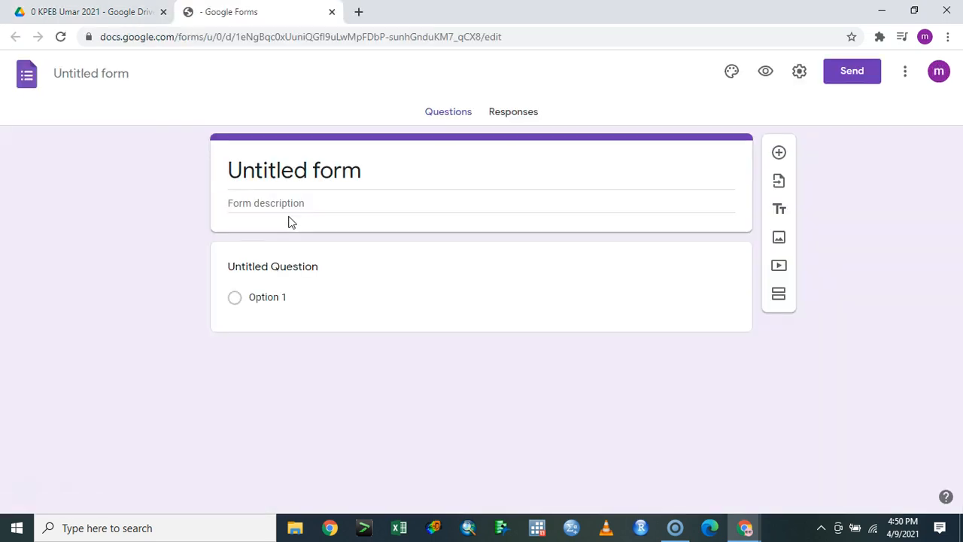
Dismiss the new-look introduction and replace 'Untitled form' with the title 'Borang Siasatan'
{"action": "left_click", "coordinate": [347, 167]}
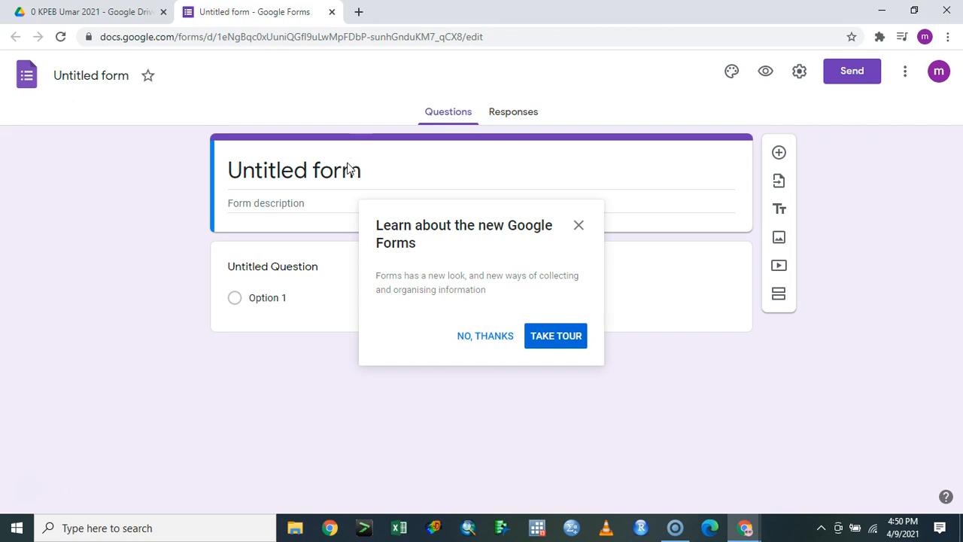
{"action": "left_click", "coordinate": [503, 338]}
{"action": "left_click", "coordinate": [381, 181]}
{"action": "type", "text": "Borang S"}
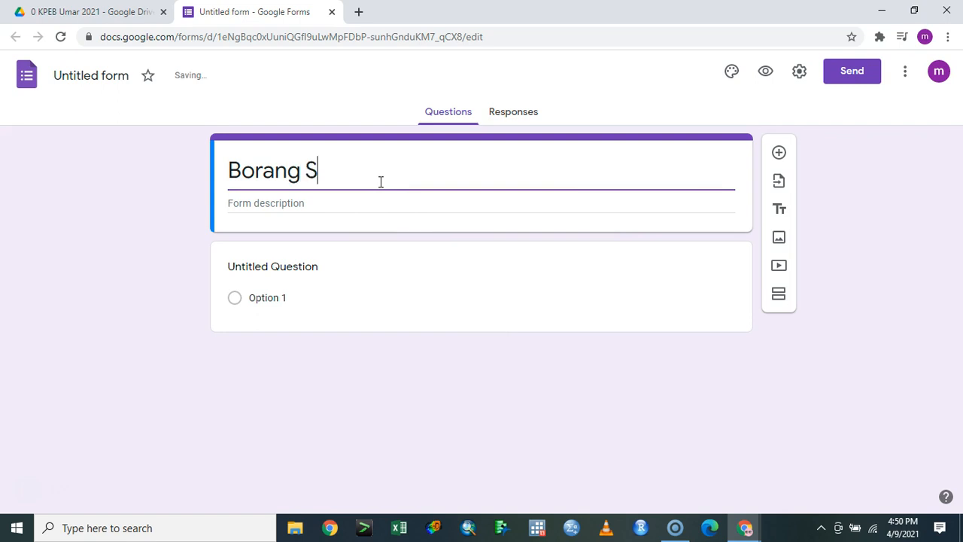
{"action": "type", "text": "iasatan"}
{"action": "key", "text": "Tab"}
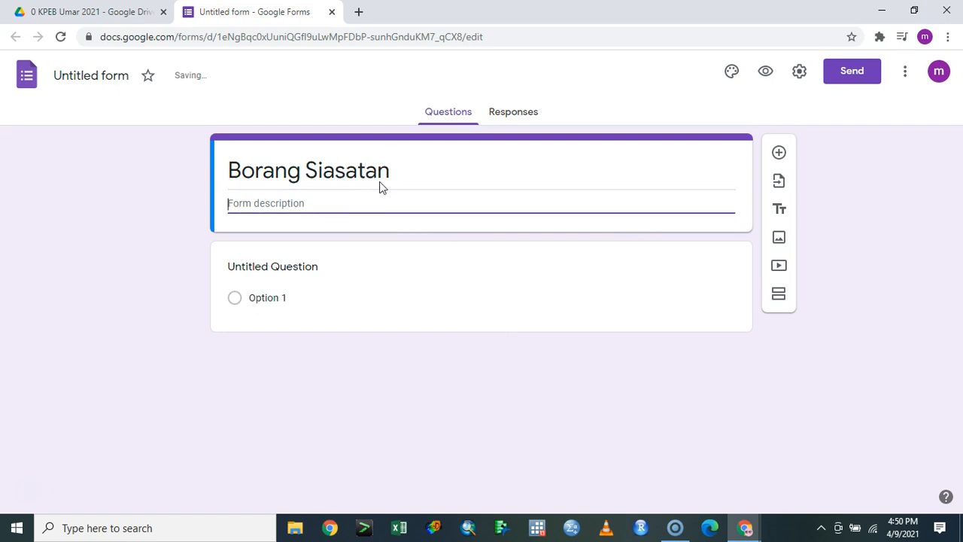
{"action": "left_click", "coordinate": [313, 278]}
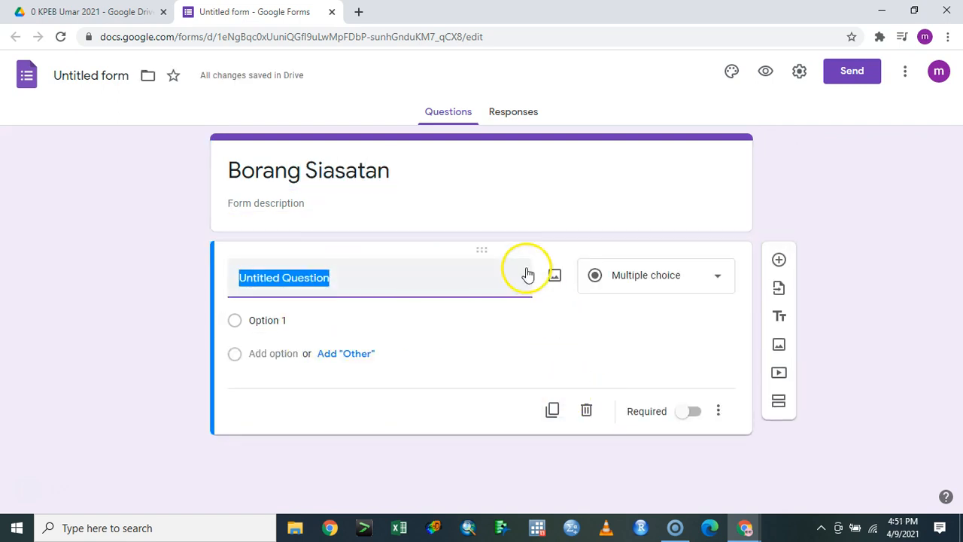
Add a second section named 'Environment' and append '(Socio Demo)' to the form title
{"action": "left_click", "coordinate": [780, 400]}
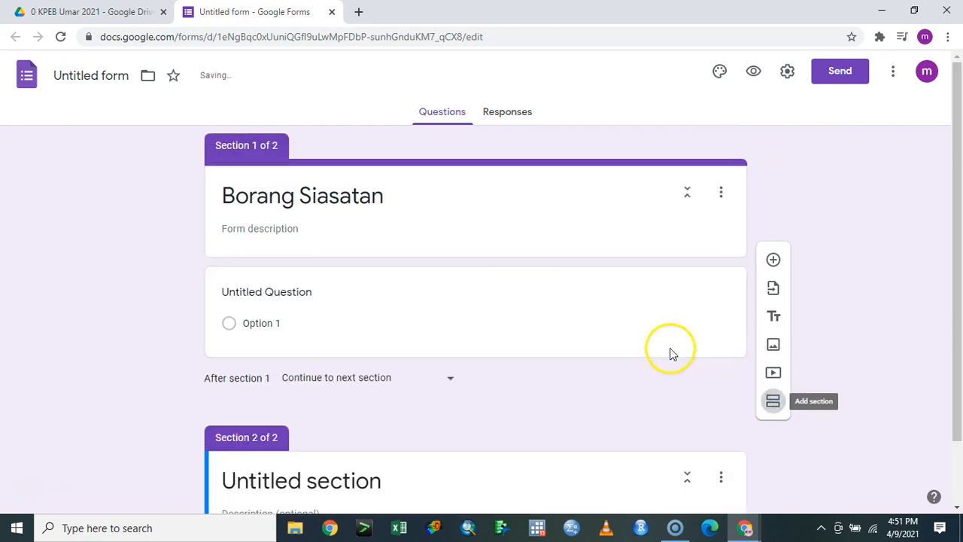
{"action": "left_click", "coordinate": [384, 195]}
{"action": "left_click", "coordinate": [405, 203]}
{"action": "type", "text": "(Socio Demo)"}
{"action": "scroll", "coordinate": [372, 308], "scroll_direction": "down", "scroll_amount": 1}
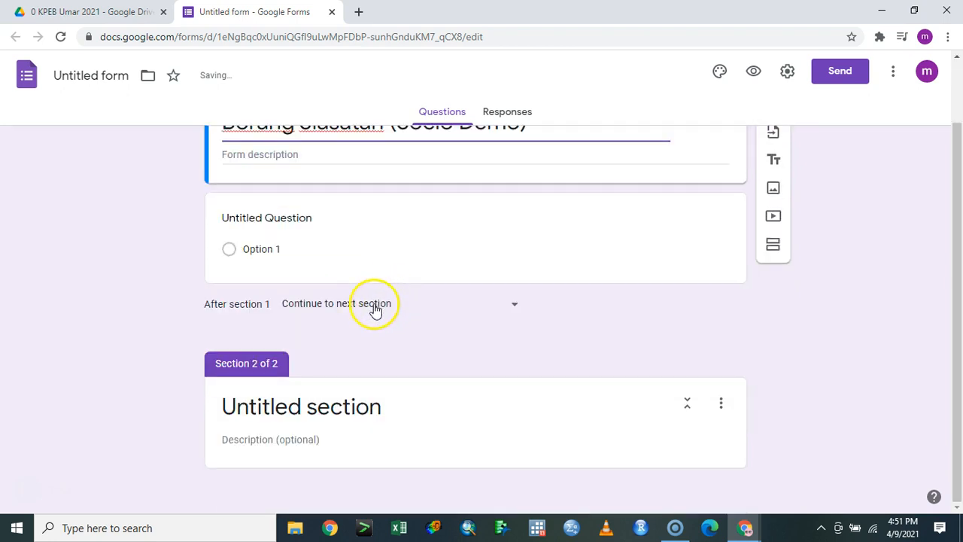
{"action": "left_click", "coordinate": [346, 404]}
{"action": "type", "text": "E"}
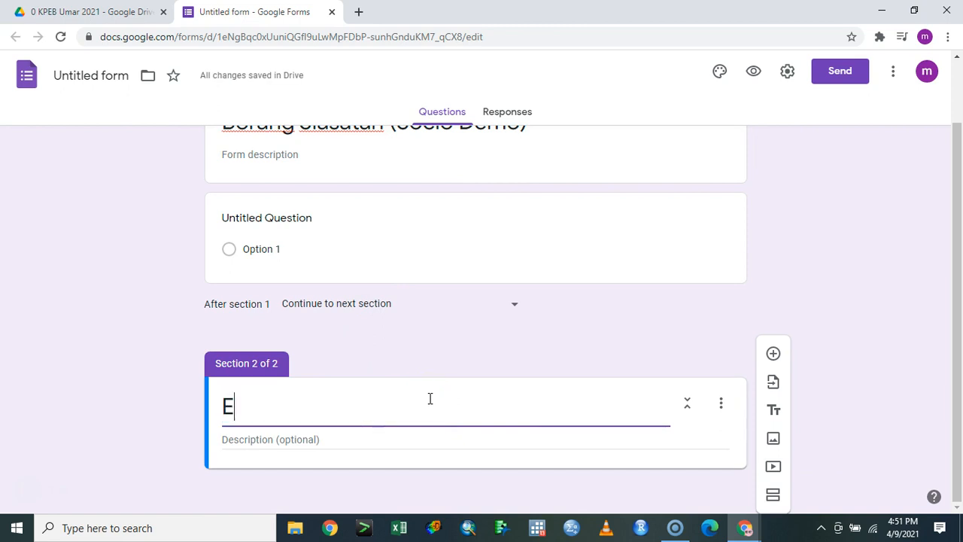
{"action": "type", "text": "nvironment"}
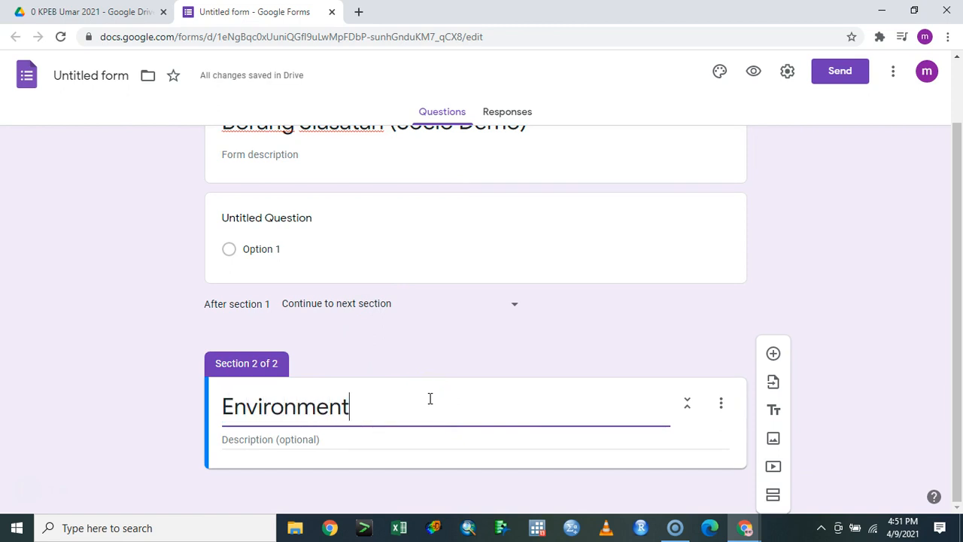
Delete the Environment section so the form has a single section
{"action": "scroll", "coordinate": [421, 400], "scroll_direction": "up", "scroll_amount": 1}
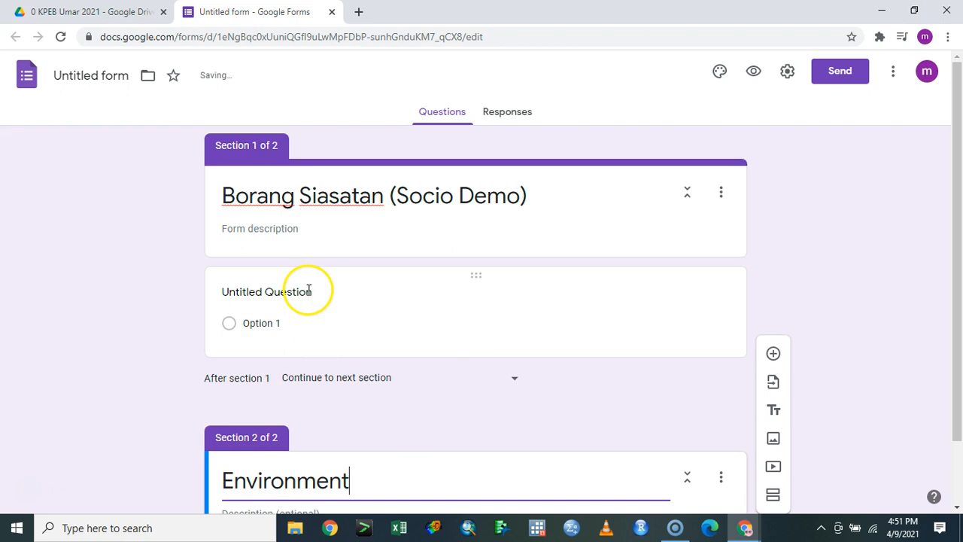
{"action": "left_click", "coordinate": [286, 296]}
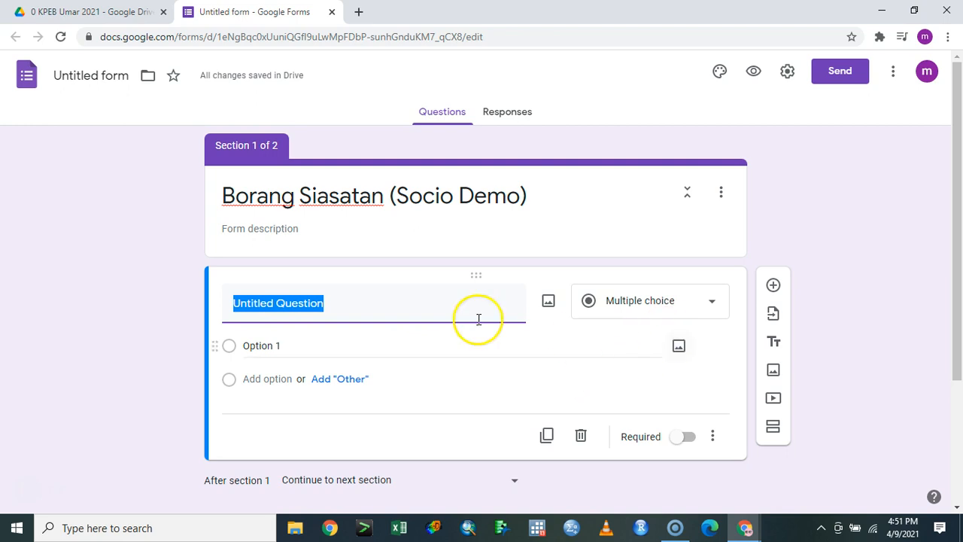
{"action": "scroll", "coordinate": [714, 404], "scroll_direction": "down", "scroll_amount": 3}
{"action": "left_click", "coordinate": [718, 404]}
{"action": "left_click", "coordinate": [756, 448]}
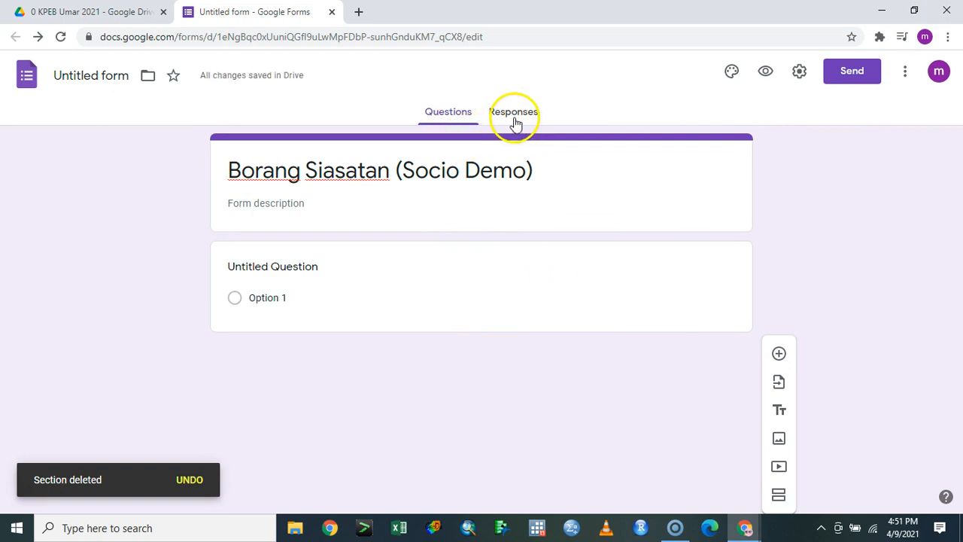
Name the form file 'Borang Siasatan (Socio Demo)' to match its title
{"action": "triple_click", "coordinate": [459, 169]}
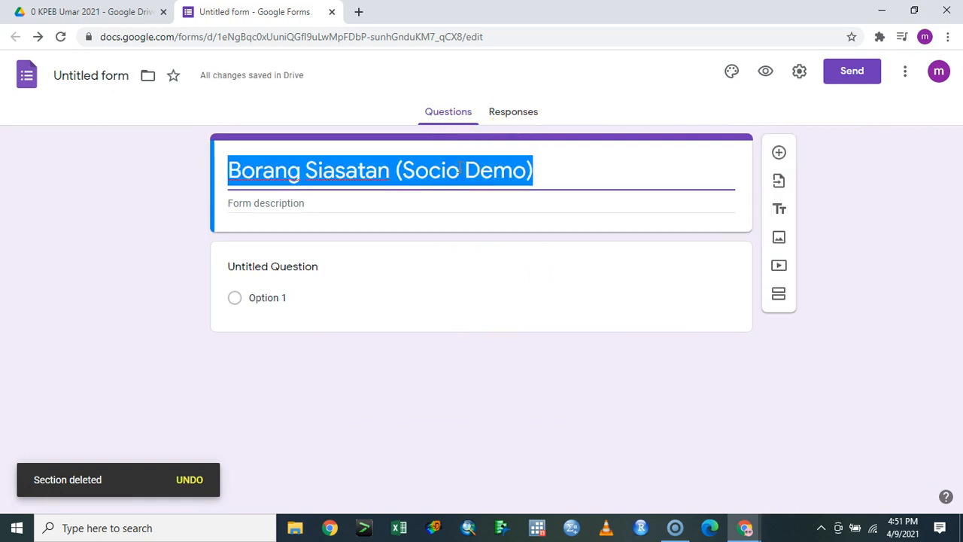
{"action": "left_click", "coordinate": [70, 75]}
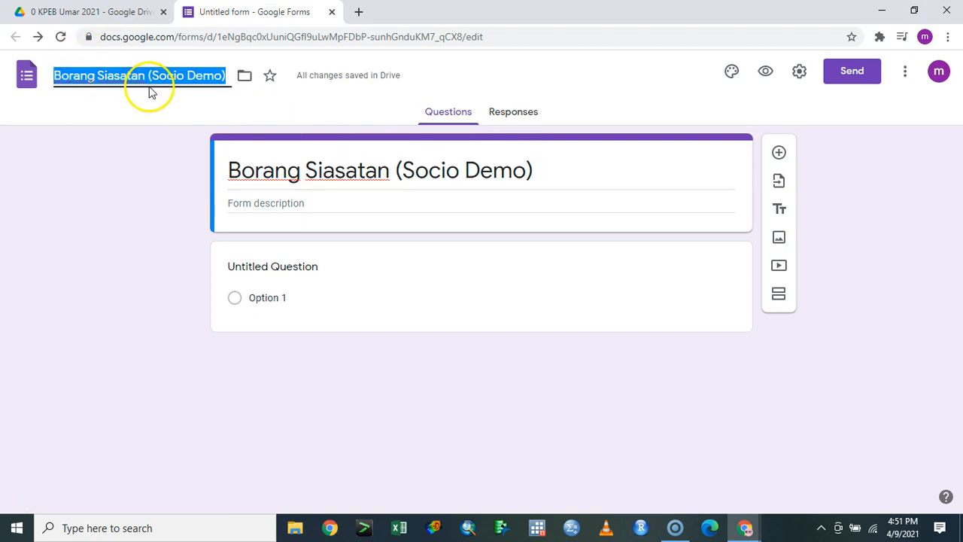
{"action": "left_click", "coordinate": [286, 265]}
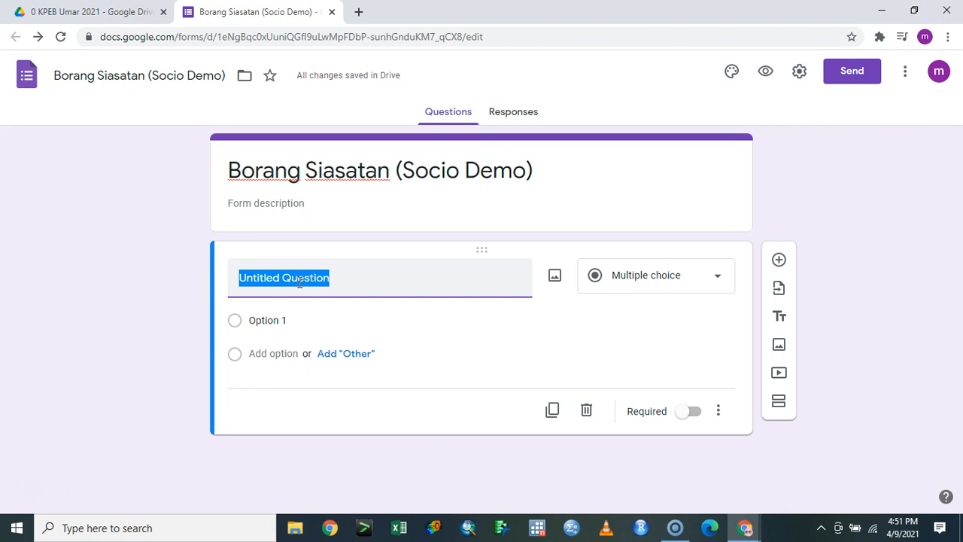
Set the first question to Short answer, title it 'Nama', and mark it required
{"action": "left_click", "coordinate": [637, 279]}
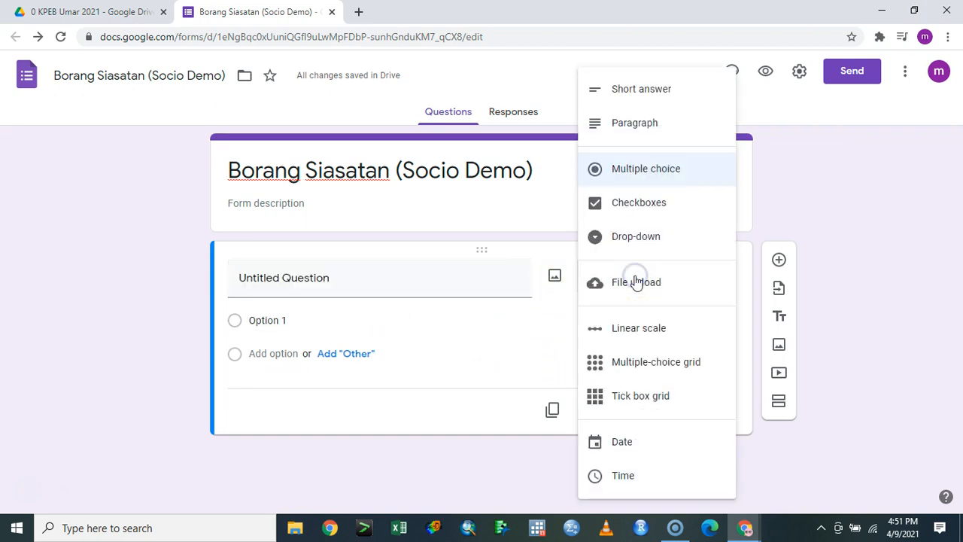
{"action": "left_click", "coordinate": [641, 92]}
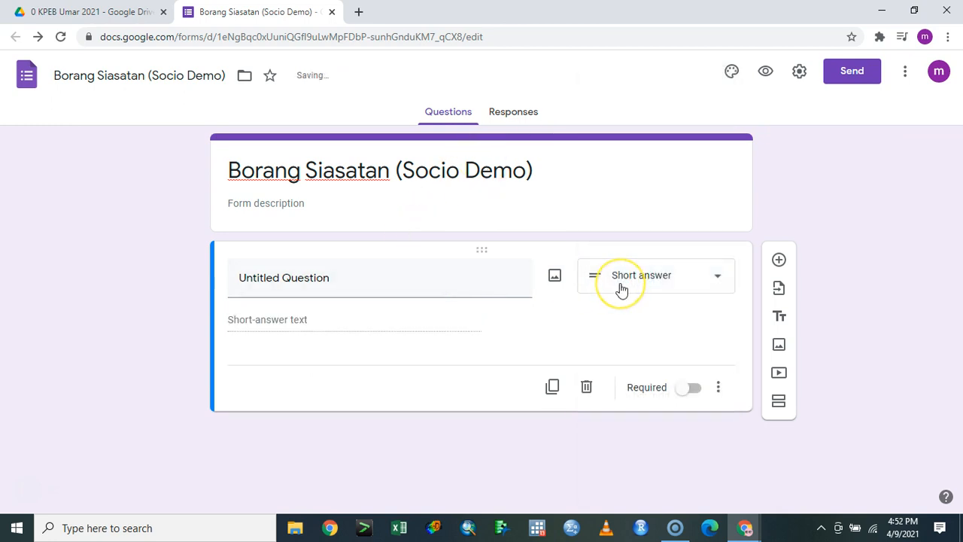
{"action": "left_click", "coordinate": [377, 287]}
{"action": "type", "text": "Nama"}
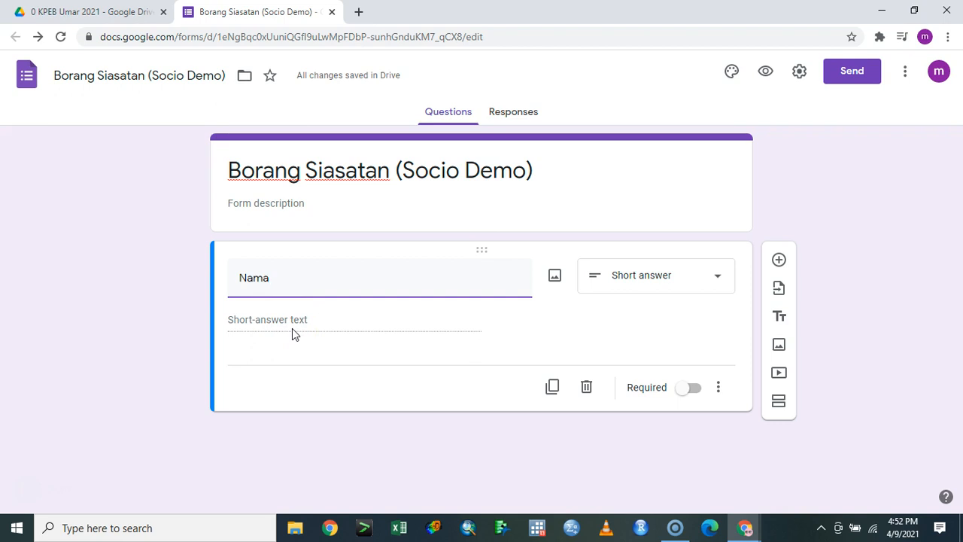
{"action": "left_click", "coordinate": [690, 388]}
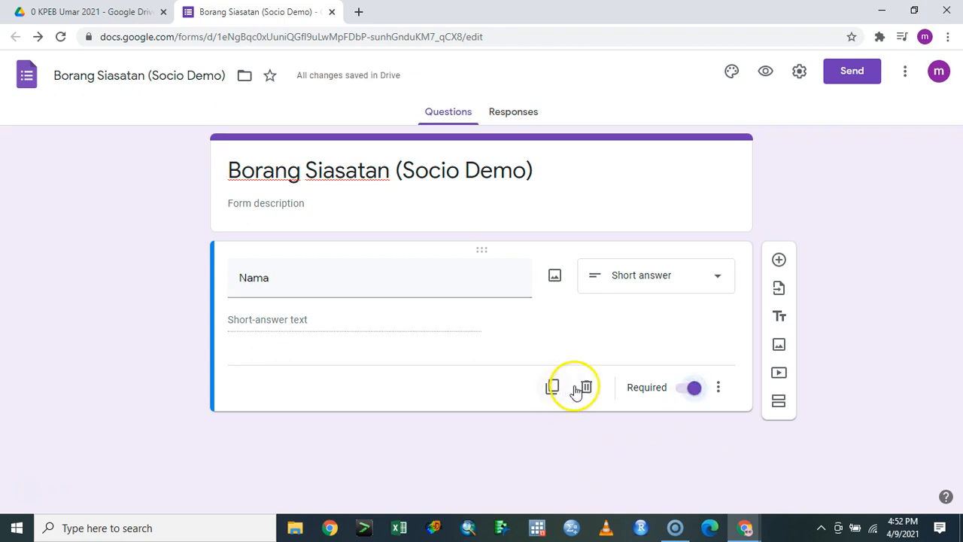
Add a required multiple-choice 'Status' question with options 'Kes' and 'Kawalan', plus a blank question below
{"action": "left_click", "coordinate": [779, 262]}
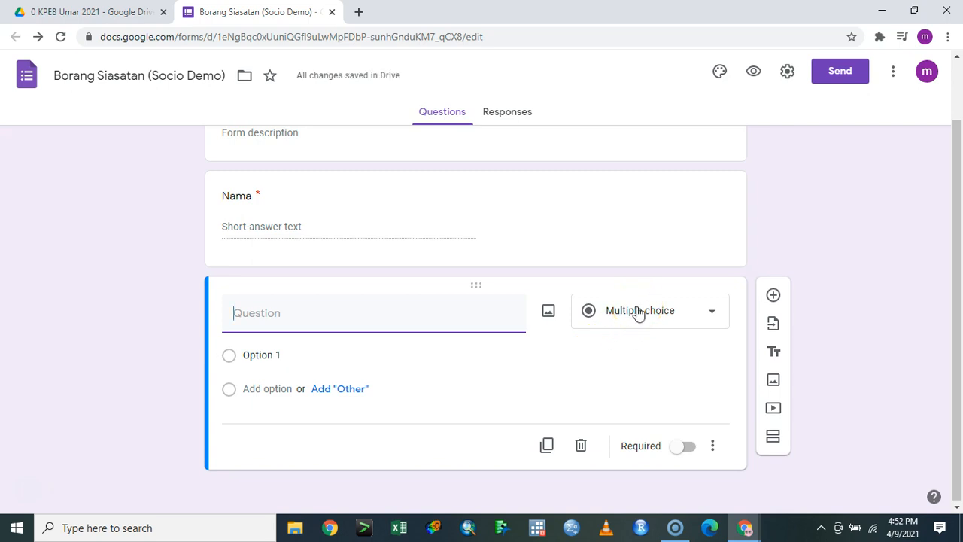
{"action": "left_click", "coordinate": [493, 309]}
{"action": "type", "text": "Status"}
{"action": "left_click", "coordinate": [355, 346]}
{"action": "type", "text": "Kes"}
{"action": "key", "text": "Tab"}
{"action": "key", "text": "Tab"}
{"action": "type", "text": "Kawalb"}
{"action": "key", "text": "BackSpace"}
{"action": "type", "text": "an"}
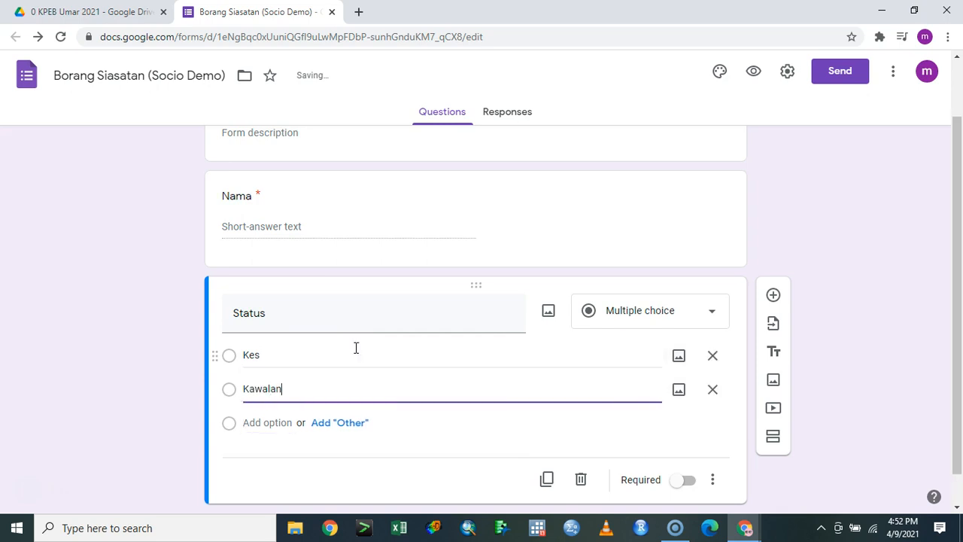
{"action": "left_click", "coordinate": [684, 480]}
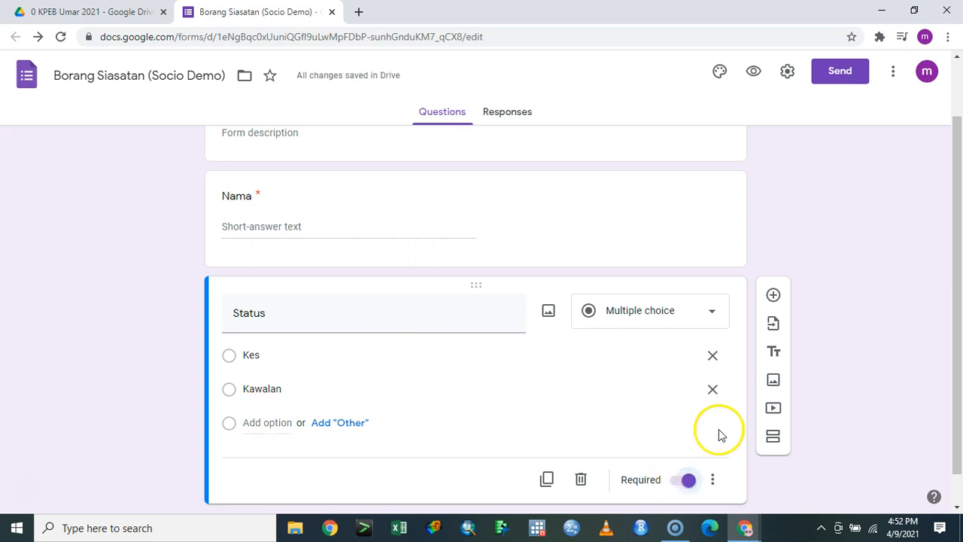
{"action": "scroll", "coordinate": [790, 376], "scroll_direction": "down", "scroll_amount": 1}
{"action": "left_click", "coordinate": [776, 260]}
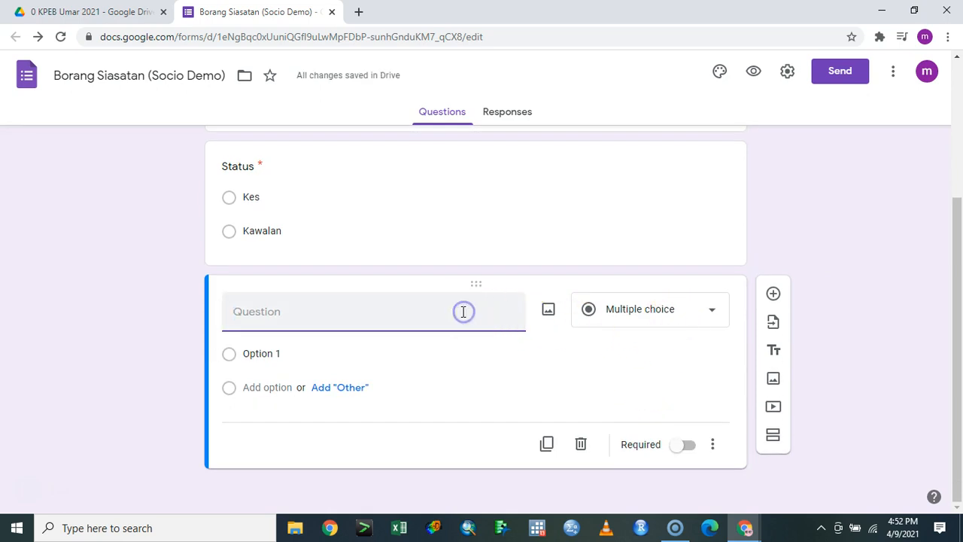
Title the new question 'Simptom', make it checkboxes, and enter 'Loya' as the first option
{"action": "type", "text": "Simptom"}
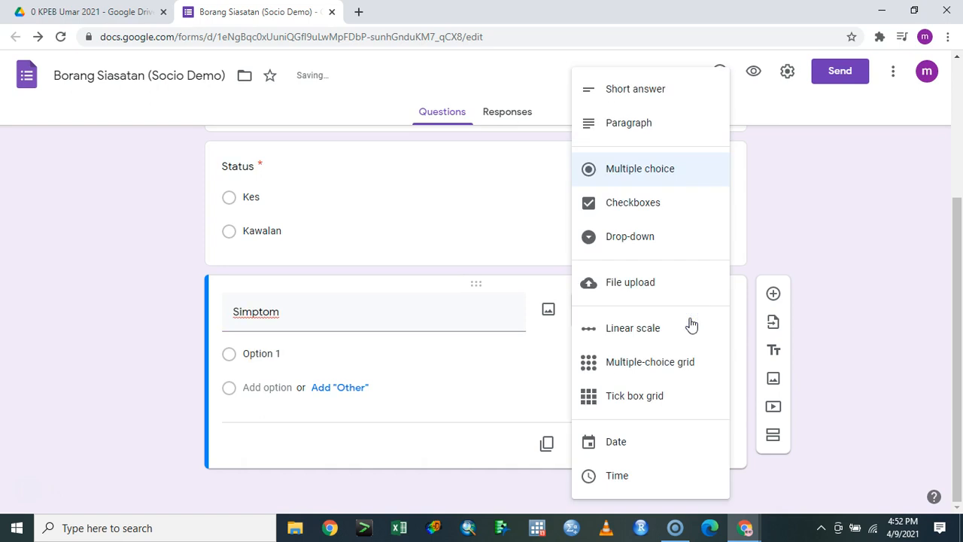
{"action": "left_click", "coordinate": [661, 203]}
{"action": "left_click", "coordinate": [300, 356]}
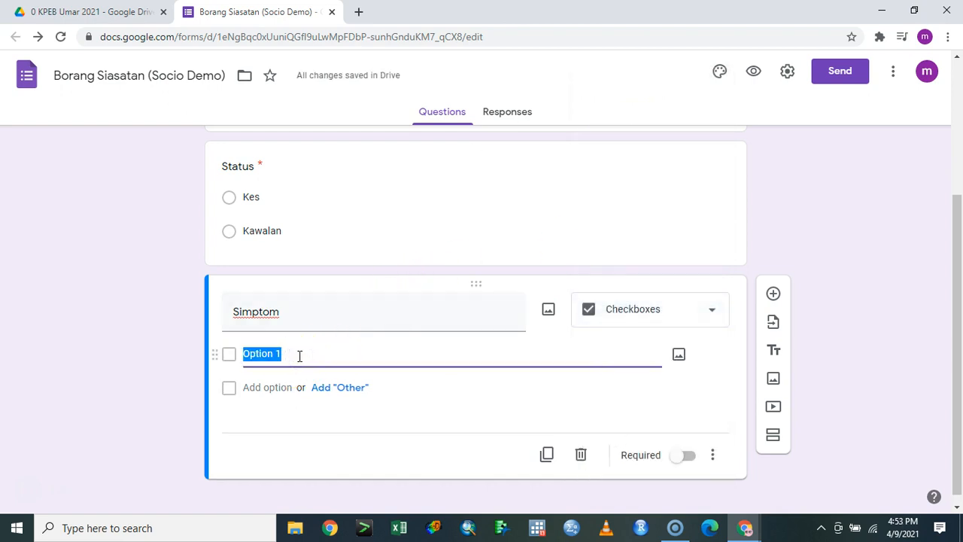
{"action": "type", "text": "Loya"}
{"action": "key", "text": "Tab"}
{"action": "key", "text": "Tab"}
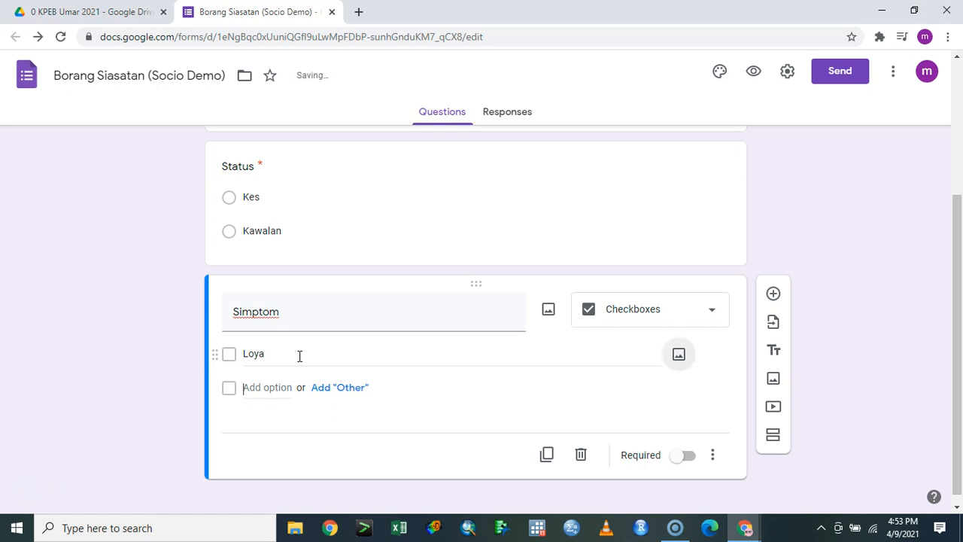
Add options Muntah, Demam, Cirit and N/A, and make Simptom required
{"action": "type", "text": "Mut"}
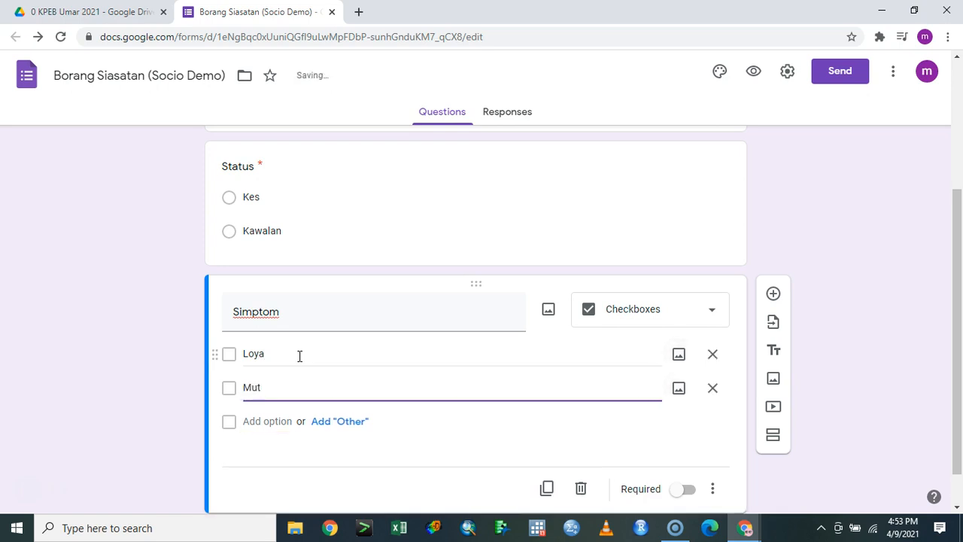
{"action": "type", "text": "ahtah"}
{"action": "key", "text": "Tab"}
{"action": "key", "text": "Tab"}
{"action": "key", "text": "Tab"}
{"action": "type", "text": "Demam"}
{"action": "key", "text": "Tab"}
{"action": "key", "text": "Tab"}
{"action": "key", "text": "Tab"}
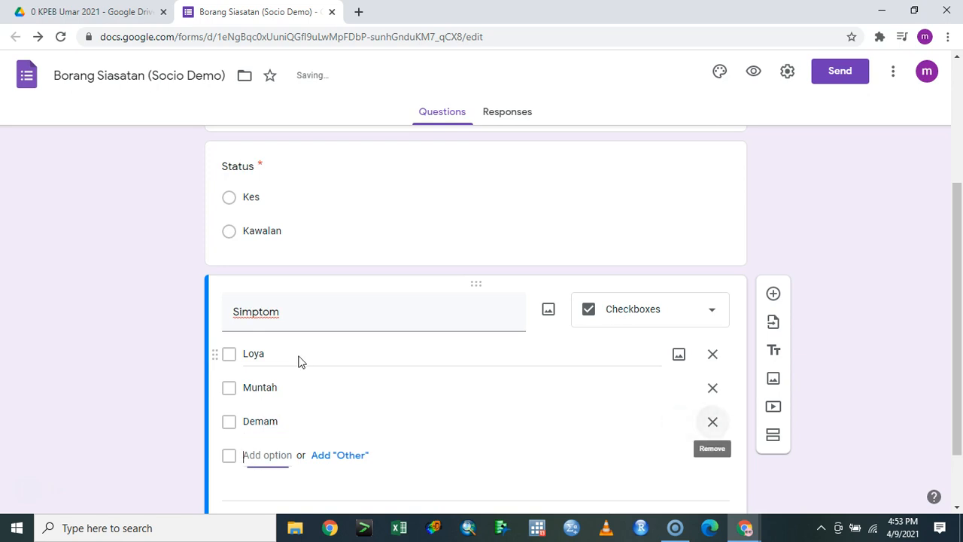
{"action": "type", "text": "Cirit"}
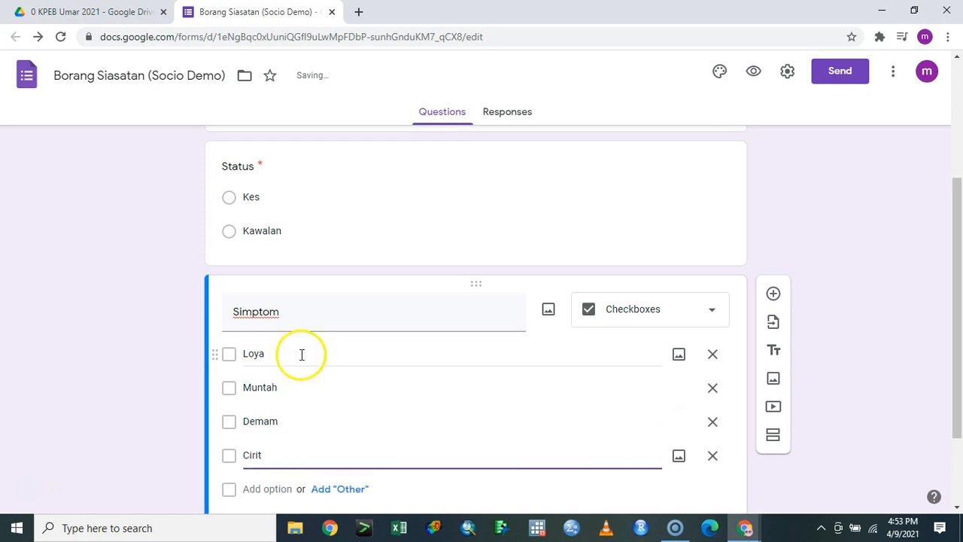
{"action": "scroll", "coordinate": [297, 357], "scroll_direction": "down", "scroll_amount": 2}
{"action": "left_click", "coordinate": [690, 448]}
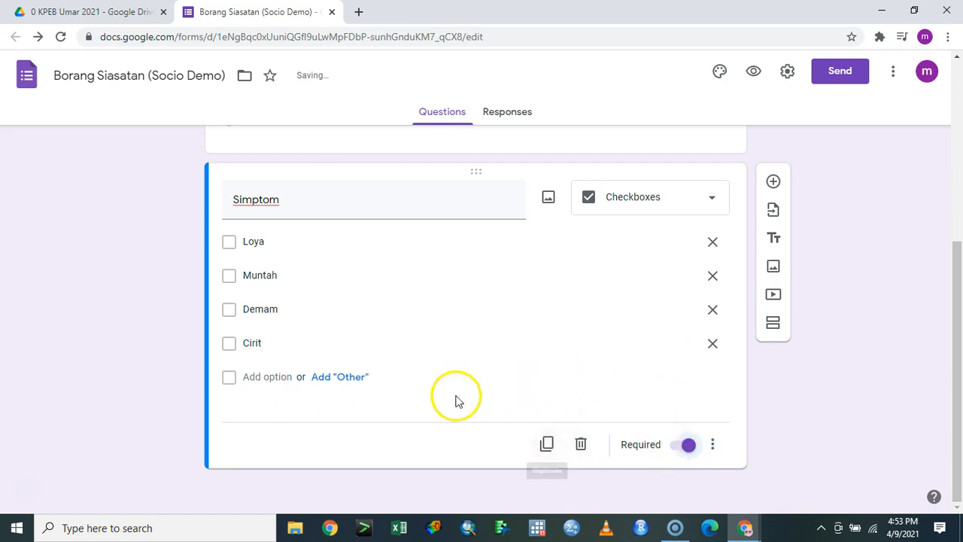
{"action": "left_click", "coordinate": [268, 377]}
{"action": "type", "text": "N/A"}
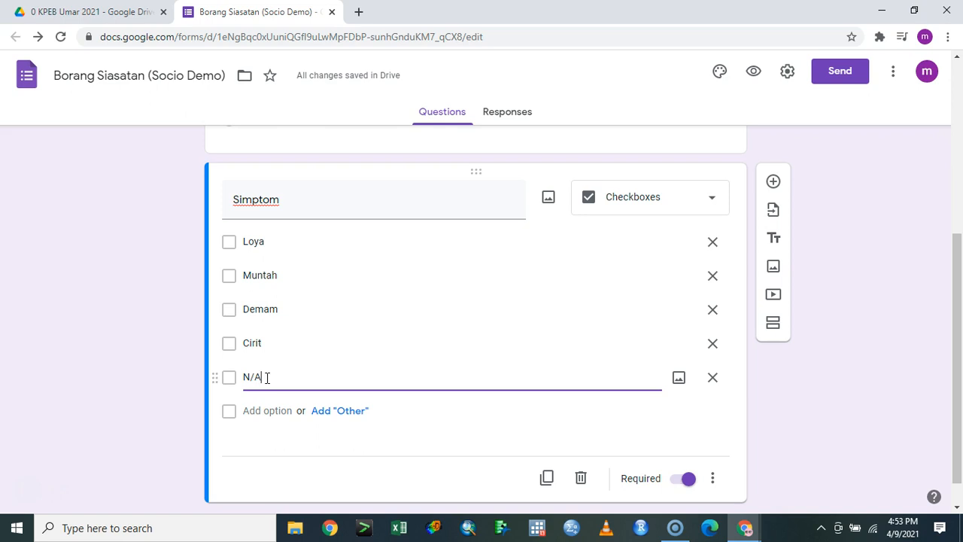
Add a drop-down question titled 'Jantina' below Simptom
{"action": "left_click", "coordinate": [773, 182]}
{"action": "left_click", "coordinate": [651, 316]}
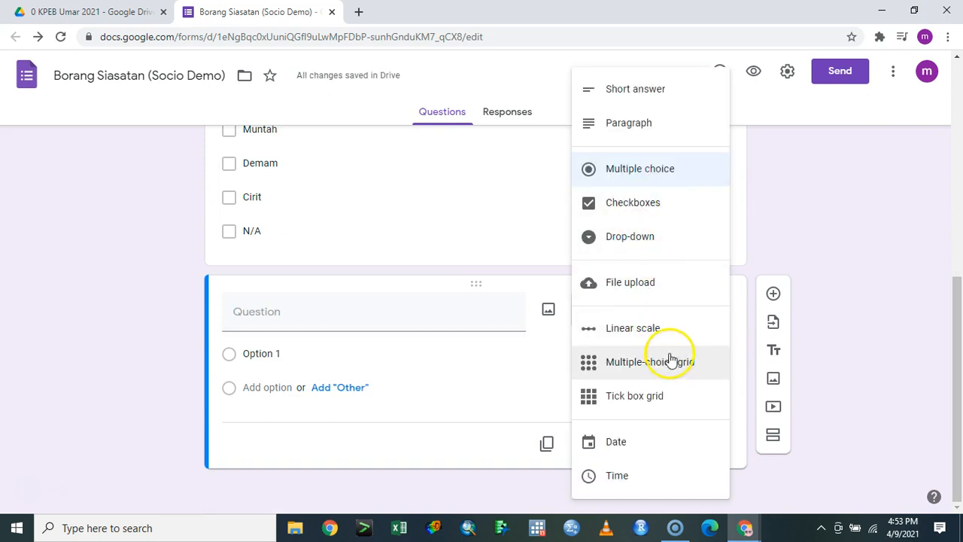
{"action": "left_click", "coordinate": [660, 238]}
{"action": "left_click", "coordinate": [375, 307]}
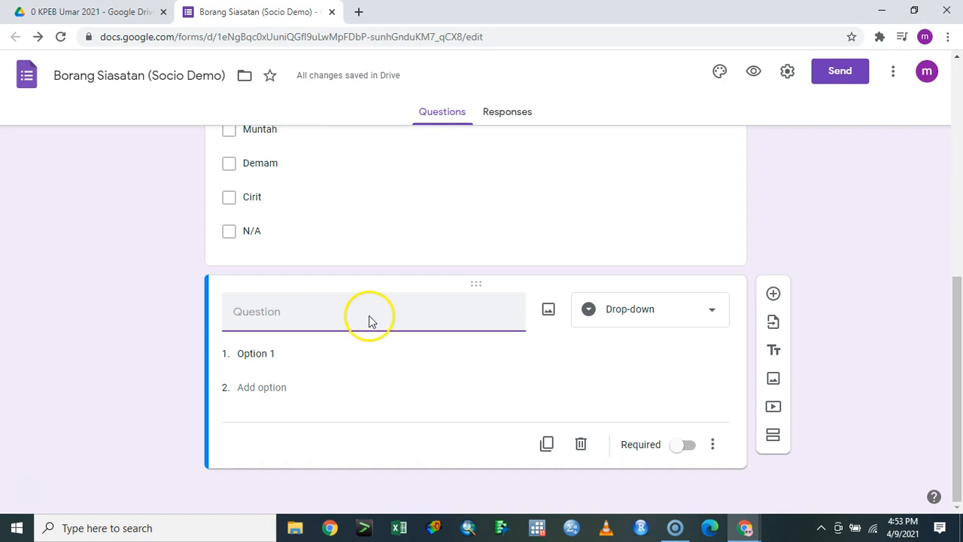
{"action": "scroll", "coordinate": [357, 320], "scroll_direction": "up", "scroll_amount": 4}
{"action": "scroll", "coordinate": [358, 322], "scroll_direction": "down", "scroll_amount": 4}
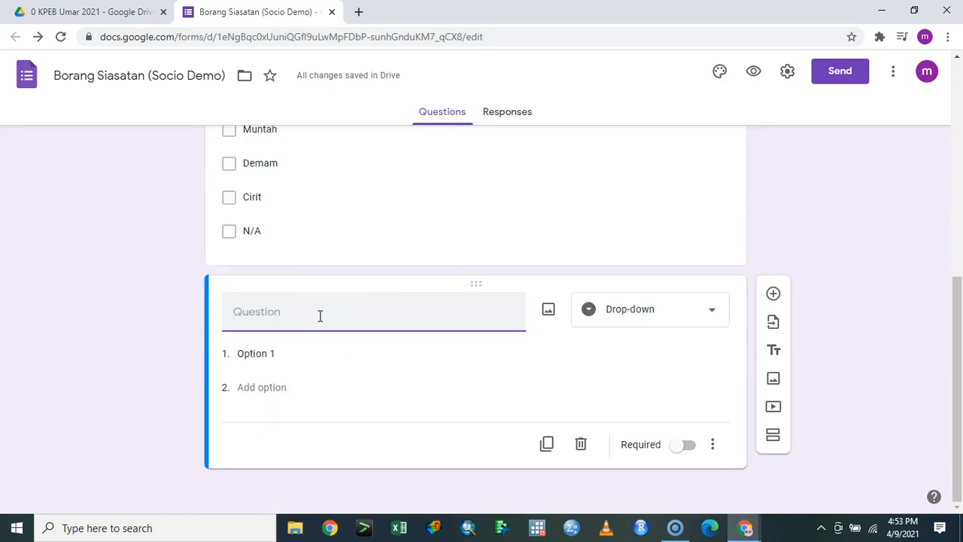
{"action": "type", "text": "Jantina"}
{"action": "key", "text": "Tab"}
{"action": "key", "text": "Tab"}
{"action": "key", "text": "Tab"}
Give Jantina the options 'Lelaki' and 'Perempuan' and mark it required
{"action": "type", "text": "Lelaki"}
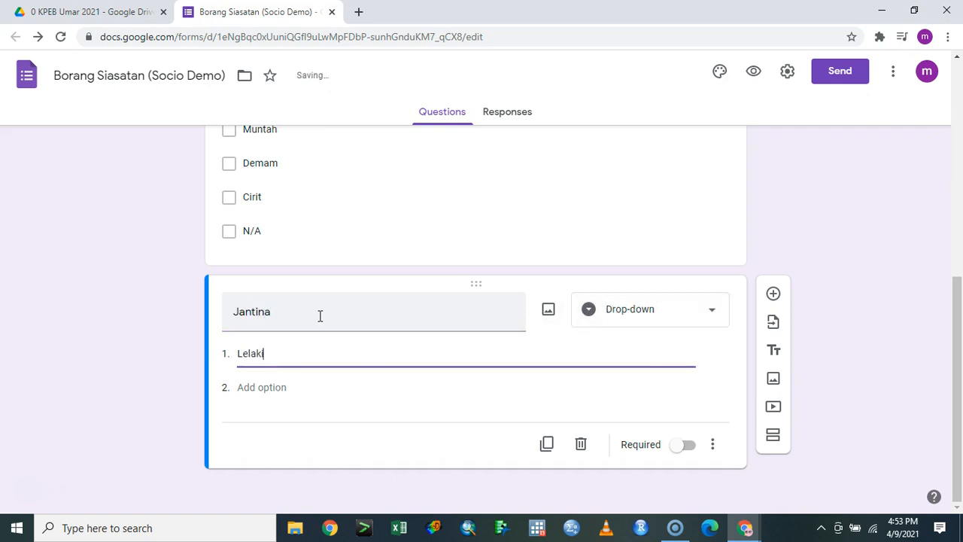
{"action": "key", "text": "Tab"}
{"action": "left_click", "coordinate": [285, 389]}
{"action": "type", "text": "PErempuan"}
{"action": "key", "text": "BackSpace"}
{"action": "key", "text": "BackSpace"}
{"action": "key", "text": "BackSpace"}
{"action": "key", "text": "BackSpace"}
{"action": "key", "text": "BackSpace"}
{"action": "key", "text": "BackSpace"}
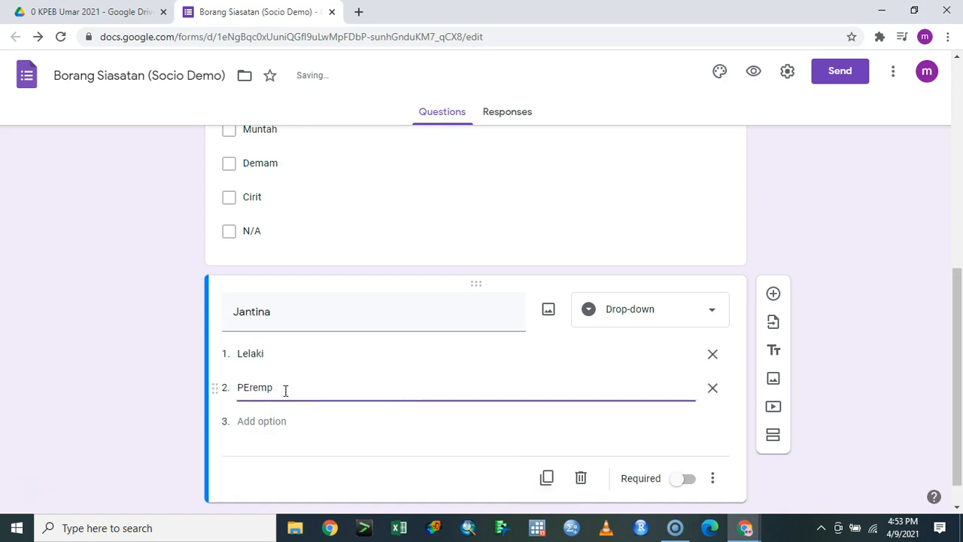
{"action": "key", "text": "BackSpace"}
{"action": "type", "text": "erempuan"}
{"action": "left_click", "coordinate": [688, 478]}
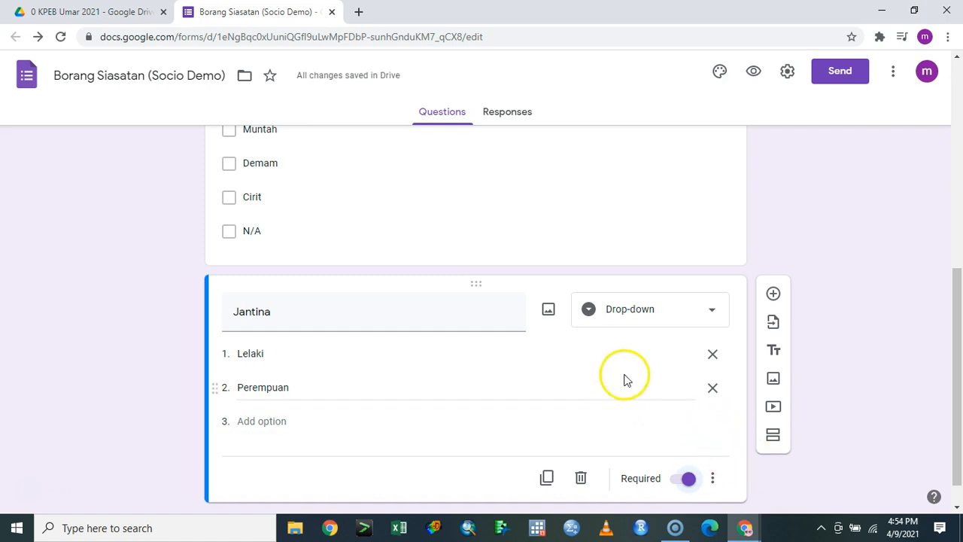
{"action": "scroll", "coordinate": [624, 379], "scroll_direction": "down", "scroll_amount": 1}
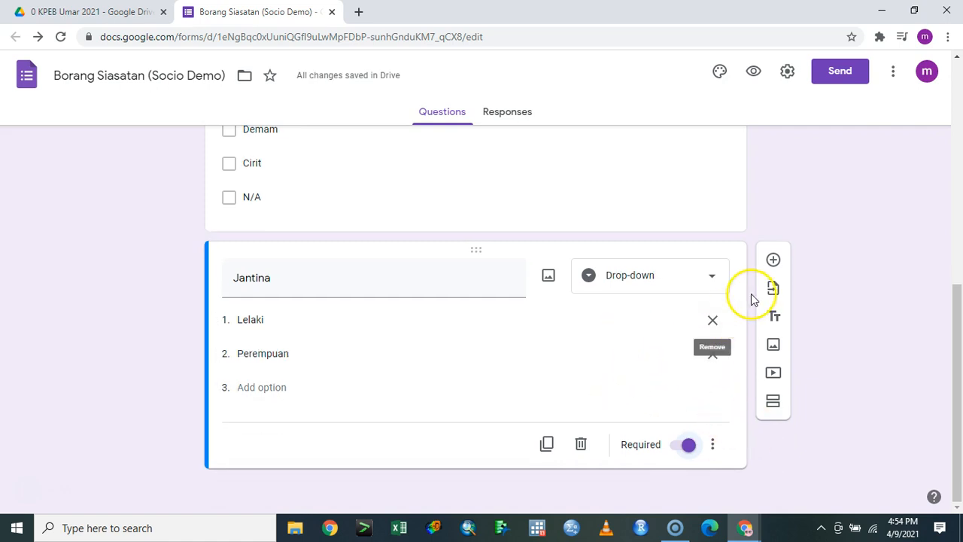
{"action": "left_click", "coordinate": [773, 261]}
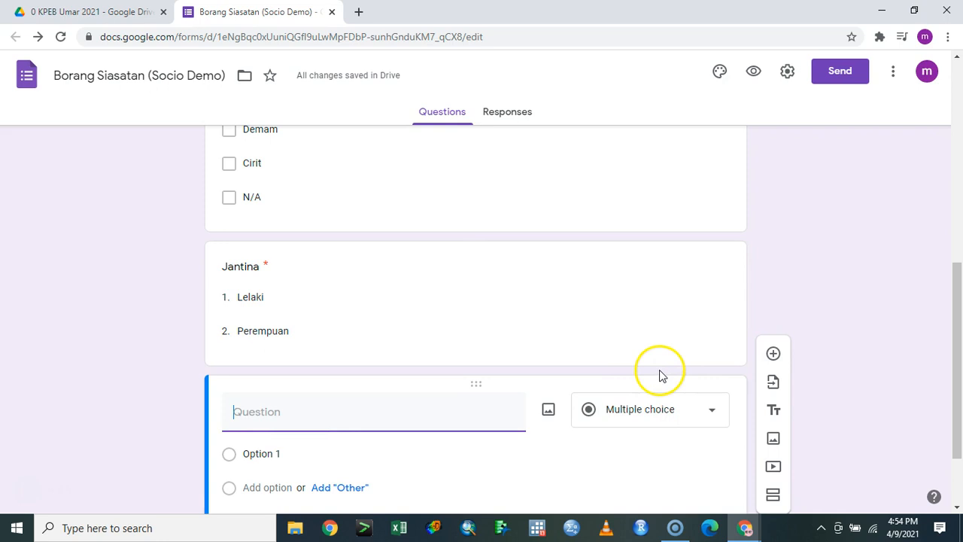
{"action": "scroll", "coordinate": [662, 350], "scroll_direction": "down", "scroll_amount": 2}
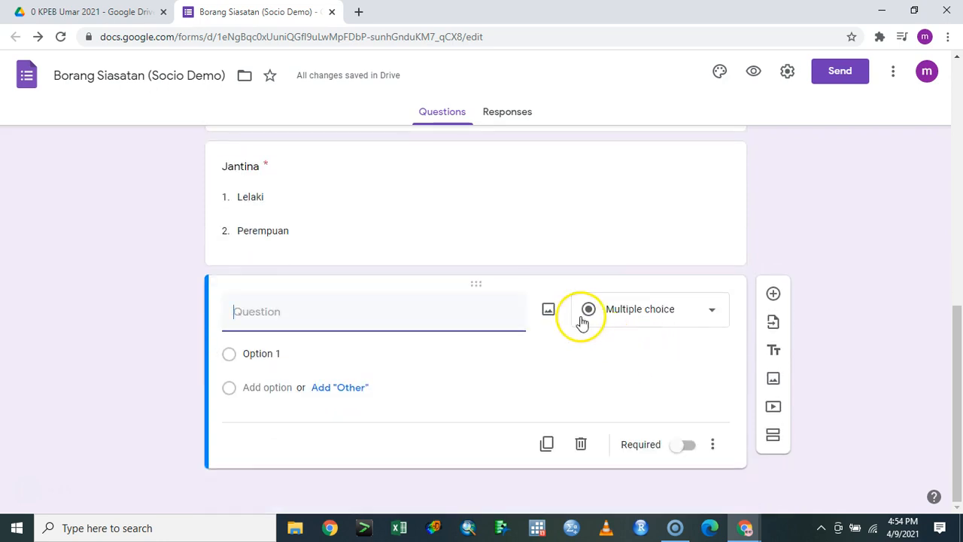
{"action": "left_click", "coordinate": [581, 444]}
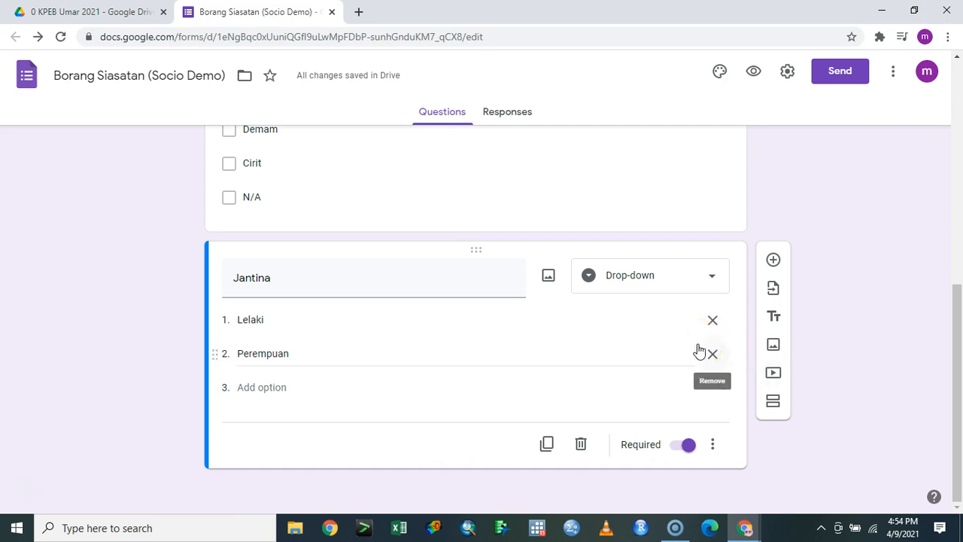
Create a new section named 'makanan' and put a first blank question in it
{"action": "left_click", "coordinate": [774, 403]}
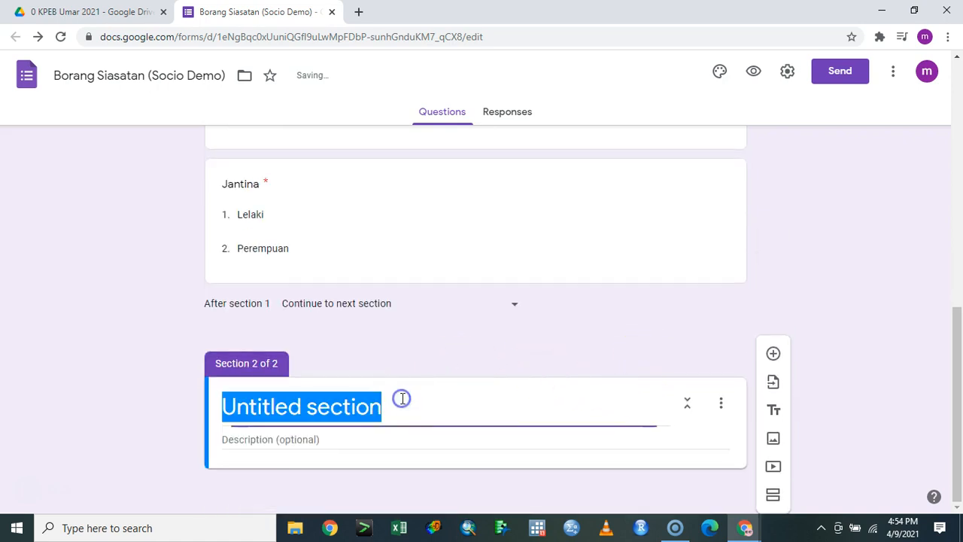
{"action": "type", "text": "makanan"}
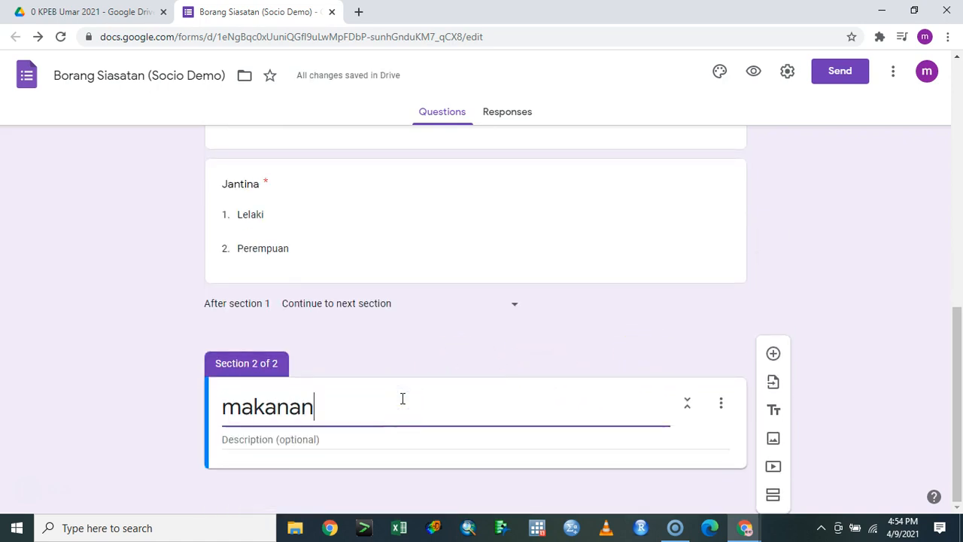
{"action": "left_click", "coordinate": [516, 344]}
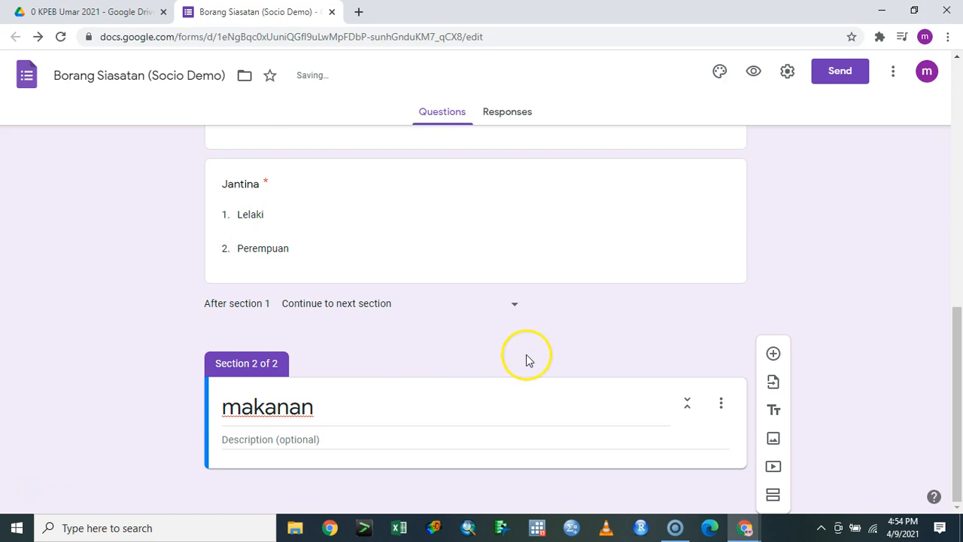
{"action": "left_click", "coordinate": [540, 484]}
{"action": "left_click", "coordinate": [773, 353]}
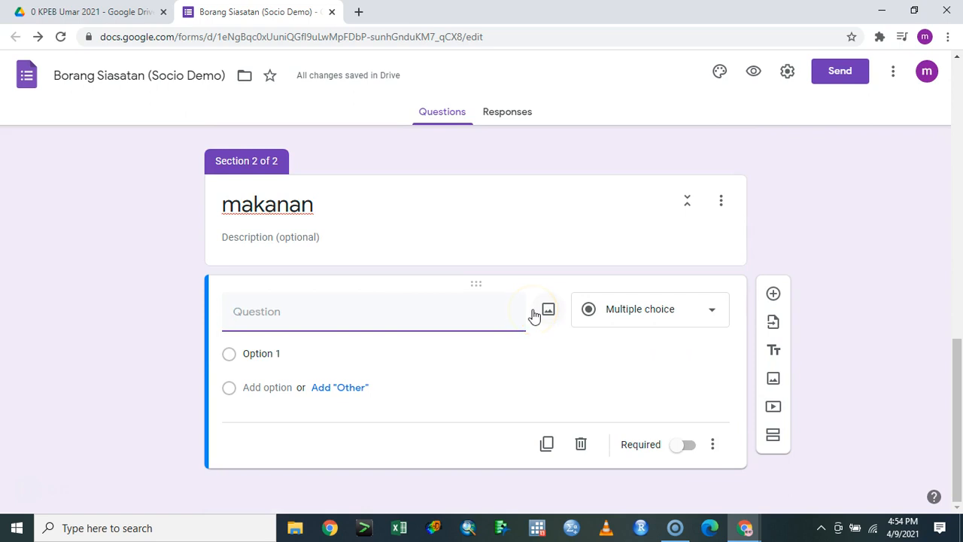
Open the Insert image and Add video dialogs, closing both without adding media
{"action": "left_click", "coordinate": [543, 309]}
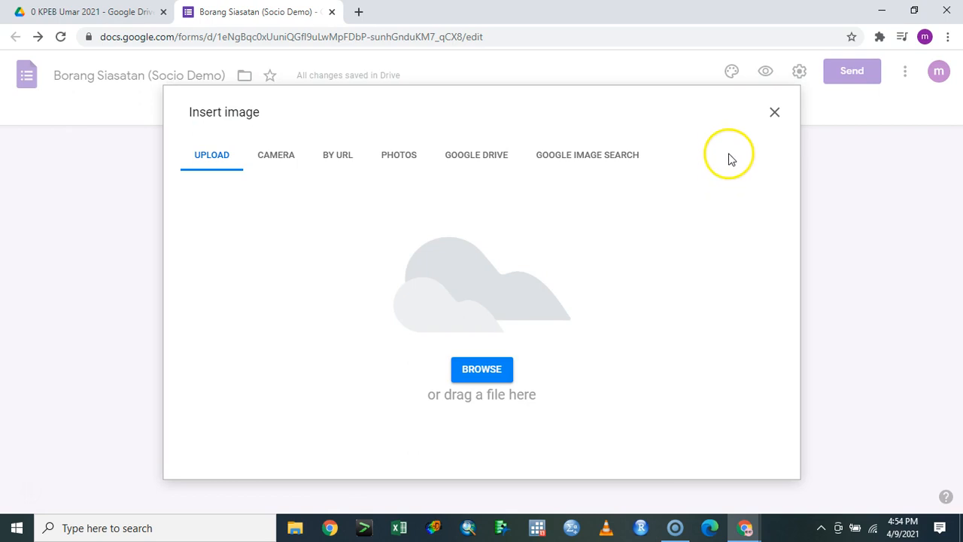
{"action": "left_click", "coordinate": [774, 113]}
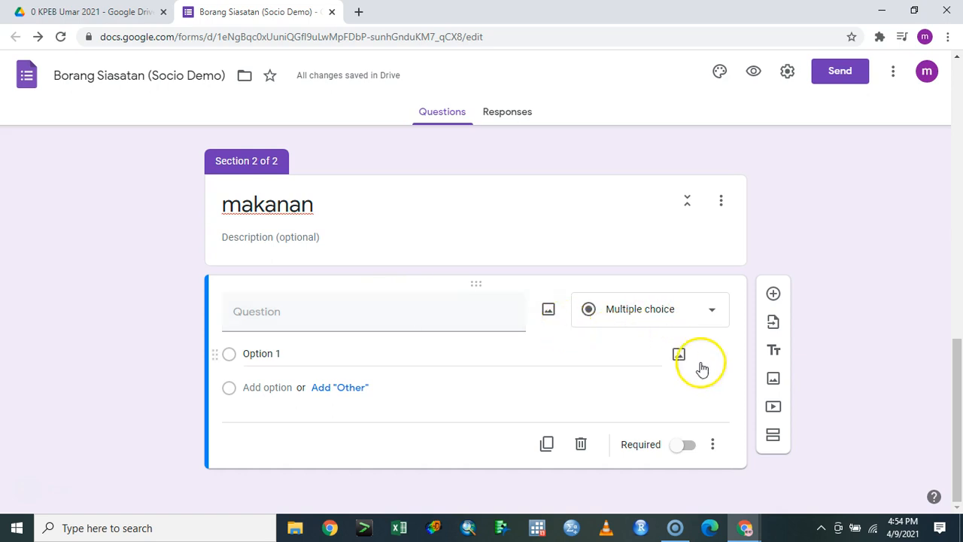
{"action": "left_click", "coordinate": [773, 406]}
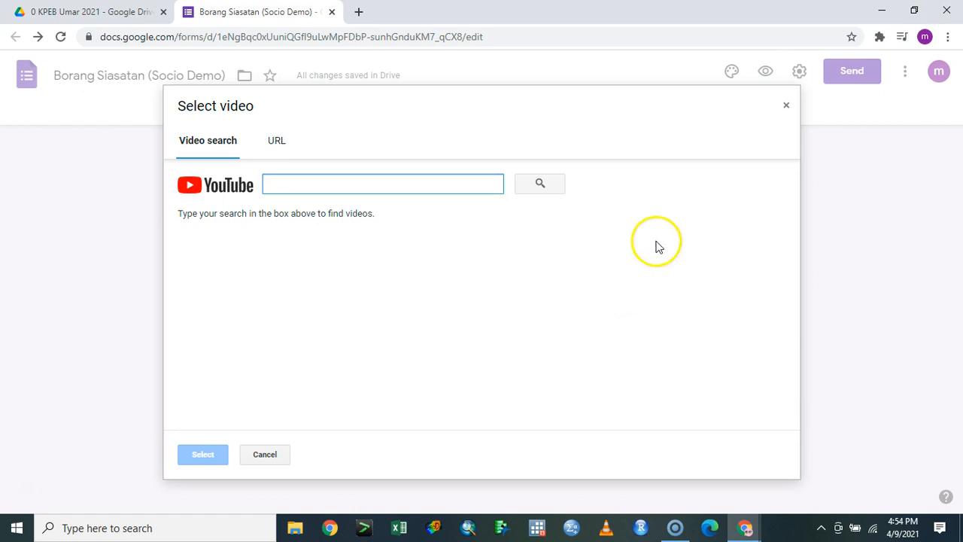
{"action": "left_click", "coordinate": [786, 106]}
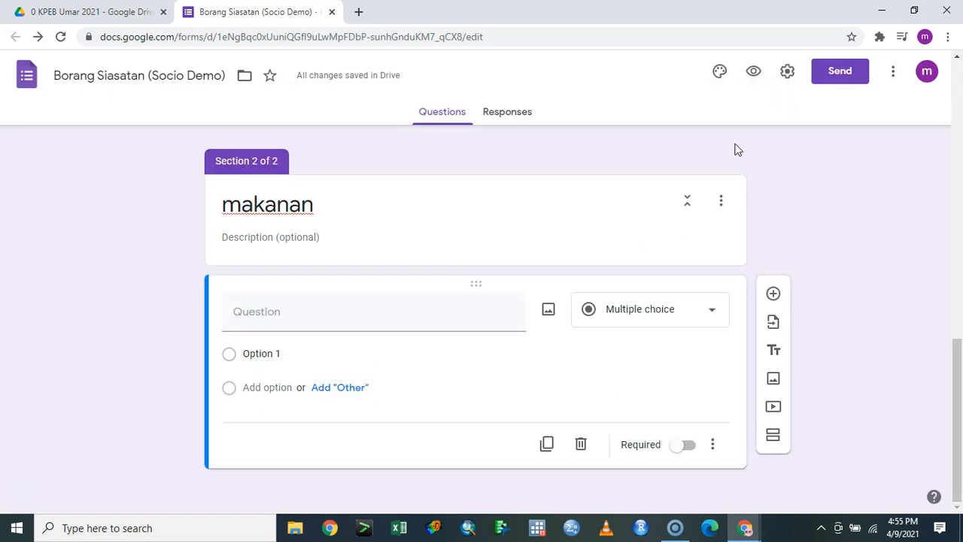
Change the blank question's type to Multiple-choice grid
{"action": "left_click", "coordinate": [713, 444]}
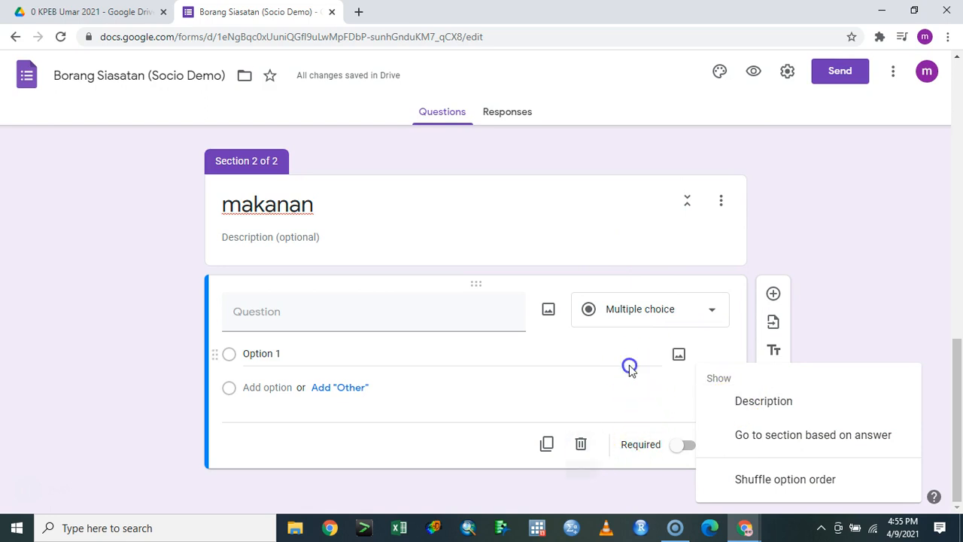
{"action": "left_click", "coordinate": [645, 309]}
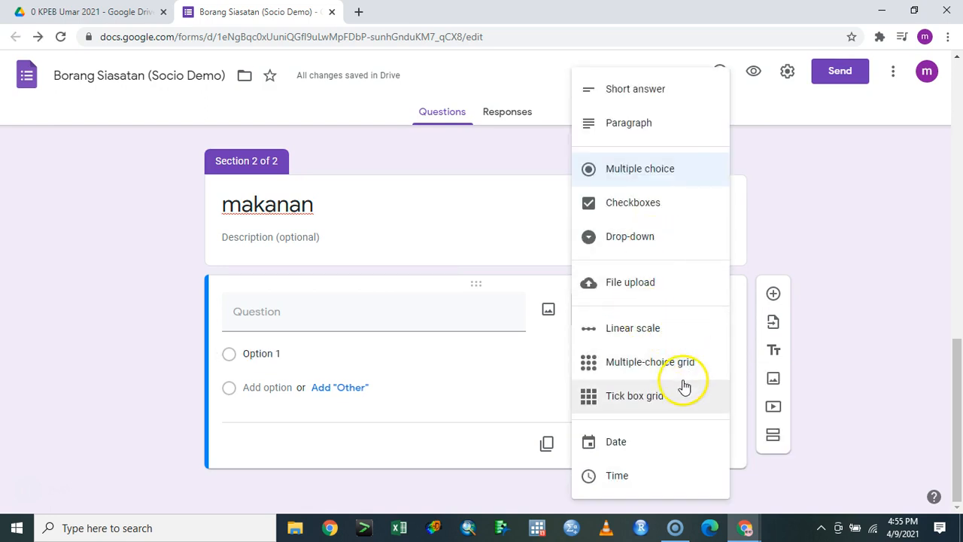
{"action": "left_click", "coordinate": [668, 358]}
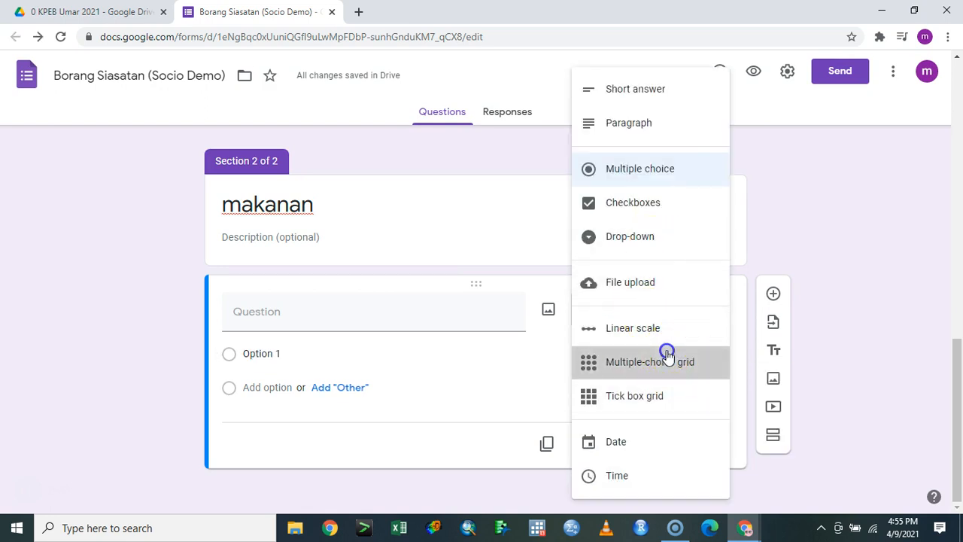
Title the grid 'Status Makan' and add rows Nasi Lemak, Nasi Goren, Sosej and Bihun Sup
{"action": "left_click", "coordinate": [411, 314]}
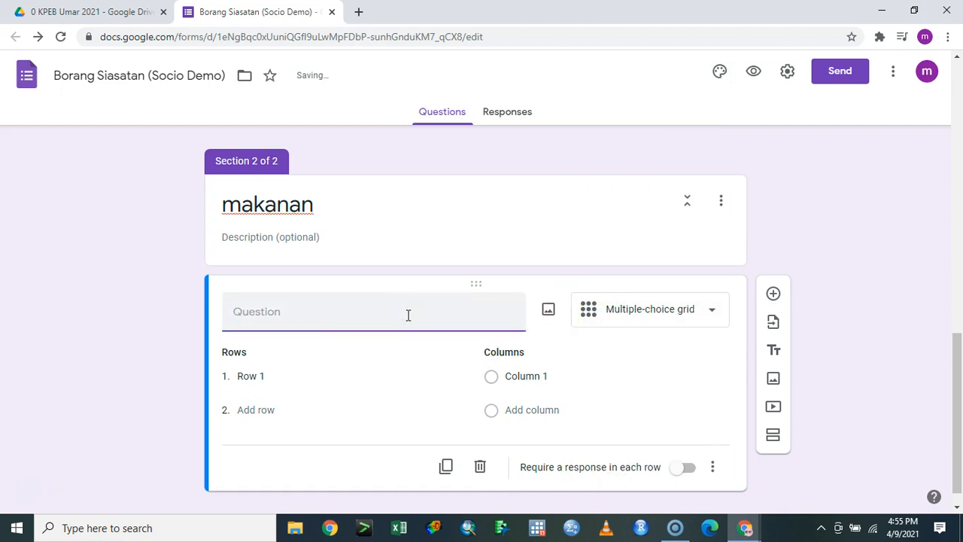
{"action": "type", "text": "Status "}
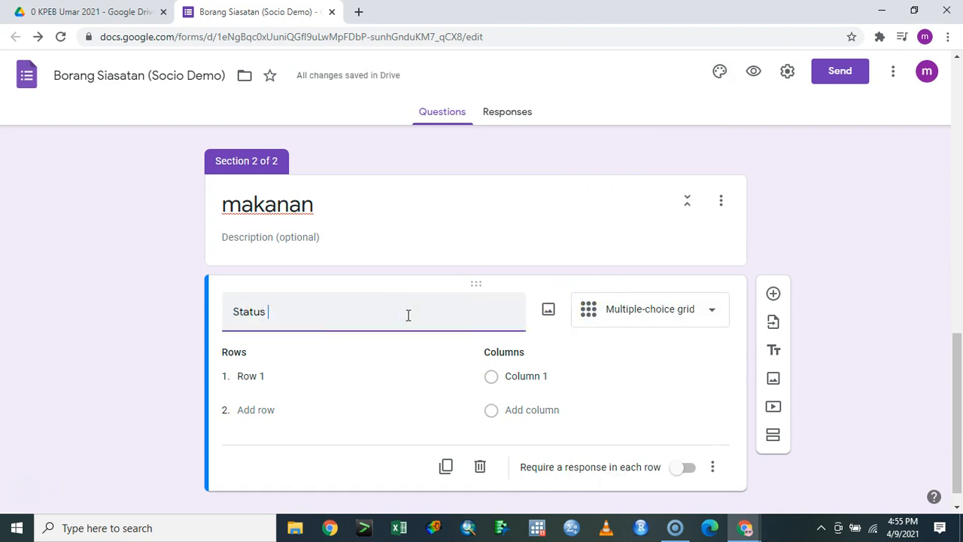
{"action": "type", "text": "Makan"}
{"action": "left_click", "coordinate": [348, 376]}
{"action": "type", "text": "Nasi Lemak"}
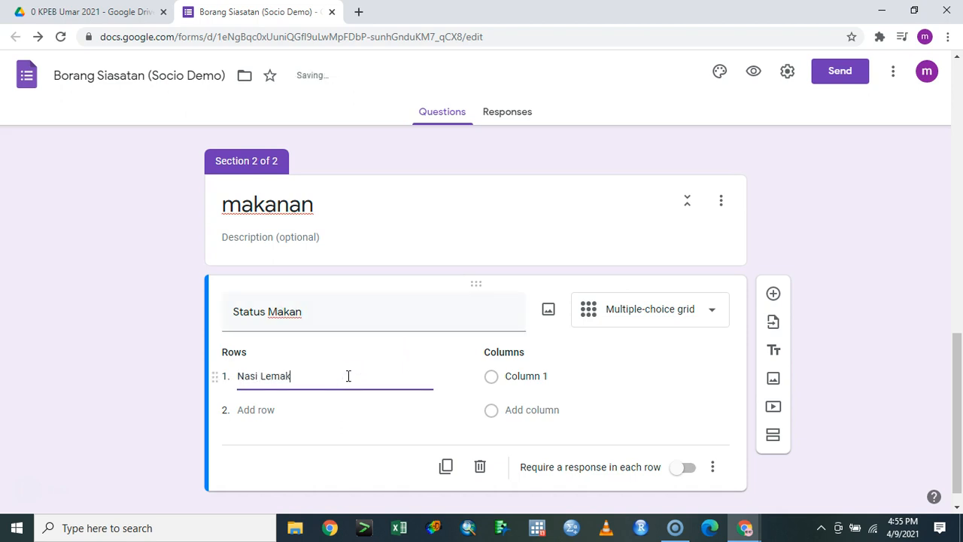
{"action": "key", "text": "Tab"}
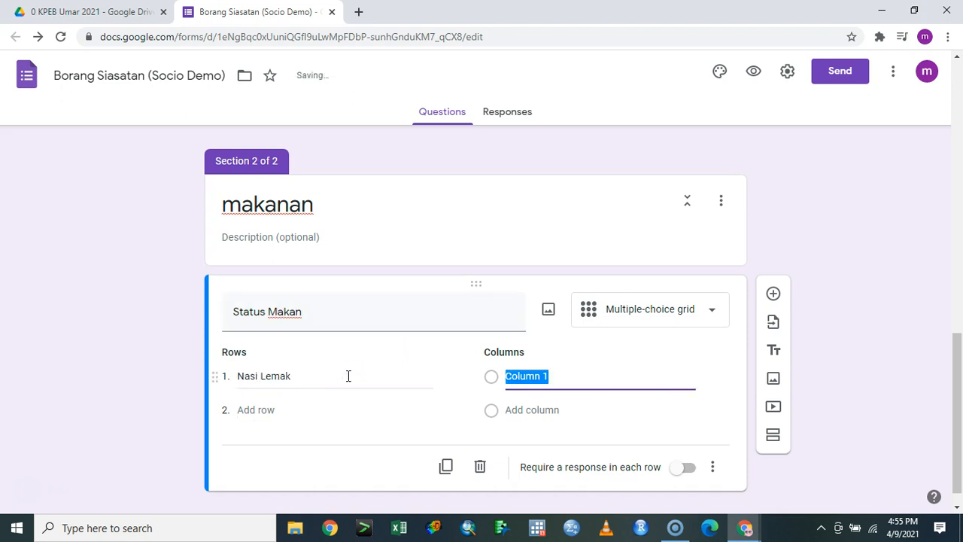
{"action": "left_click", "coordinate": [274, 411]}
{"action": "type", "text": "nasi Goreng"}
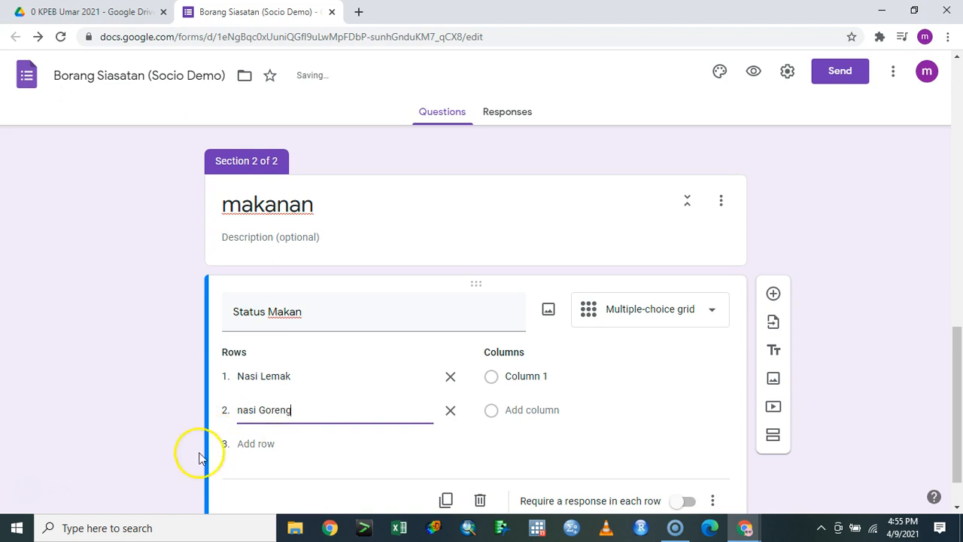
{"action": "left_click", "coordinate": [242, 444]}
{"action": "type", "text": "T"}
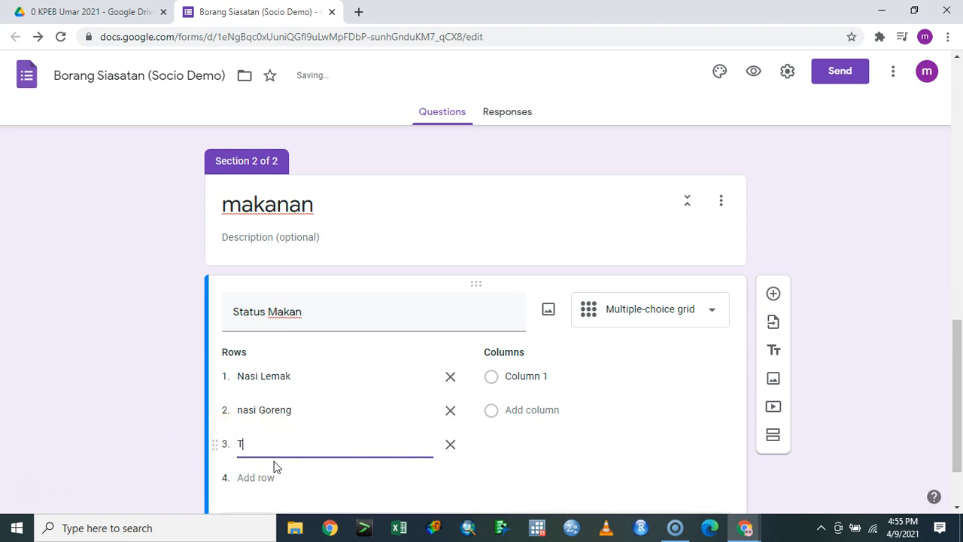
{"action": "type", "text": "Sosej"}
{"action": "key", "text": "Tab"}
{"action": "key", "text": "Tab"}
{"action": "type", "text": "Bid"}
{"action": "key", "text": "BackSpace"}
{"action": "type", "text": "hun Sup"}
{"action": "key", "text": "Tab"}
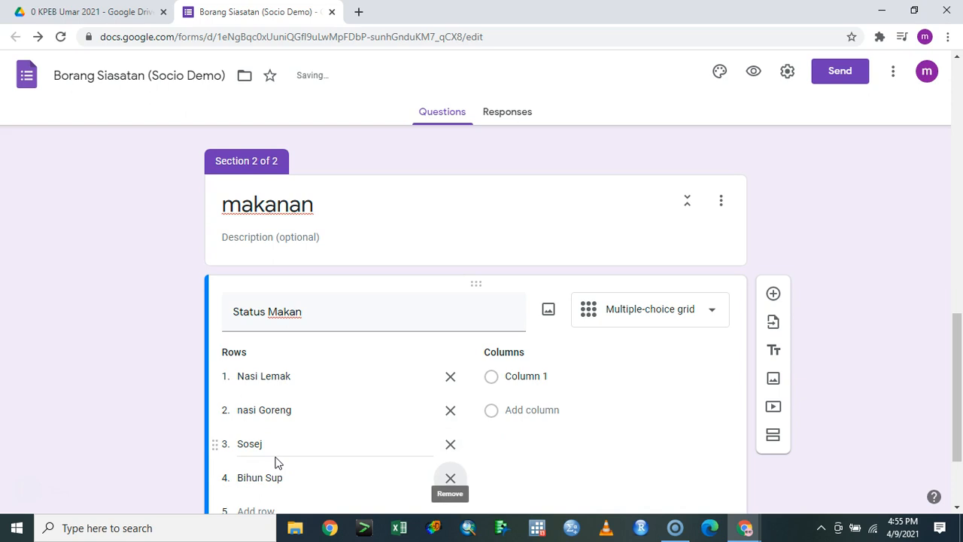
Add grid rows Air Milo and Air Mata Air, fixing the typo in the last one
{"action": "scroll", "coordinate": [275, 462], "scroll_direction": "down", "scroll_amount": 1}
{"action": "left_click", "coordinate": [258, 441]}
{"action": "type", "text": "Air M"}
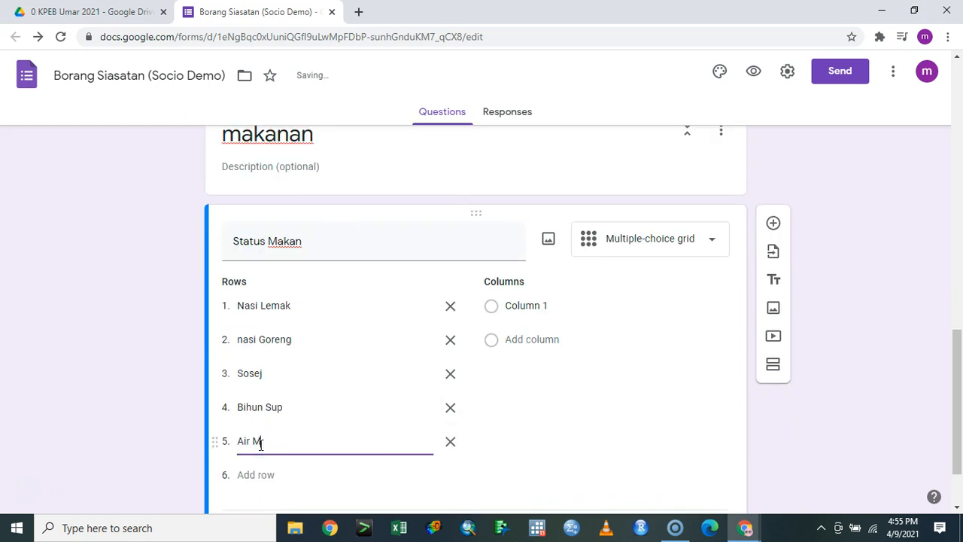
{"action": "type", "text": "ilo"}
{"action": "left_click", "coordinate": [250, 473]}
{"action": "type", "text": "Air ata A"}
{"action": "type", "text": "ir"}
{"action": "key", "text": "BackSpace"}
{"action": "key", "text": "BackSpace"}
{"action": "type", "text": "Mata Ai"}
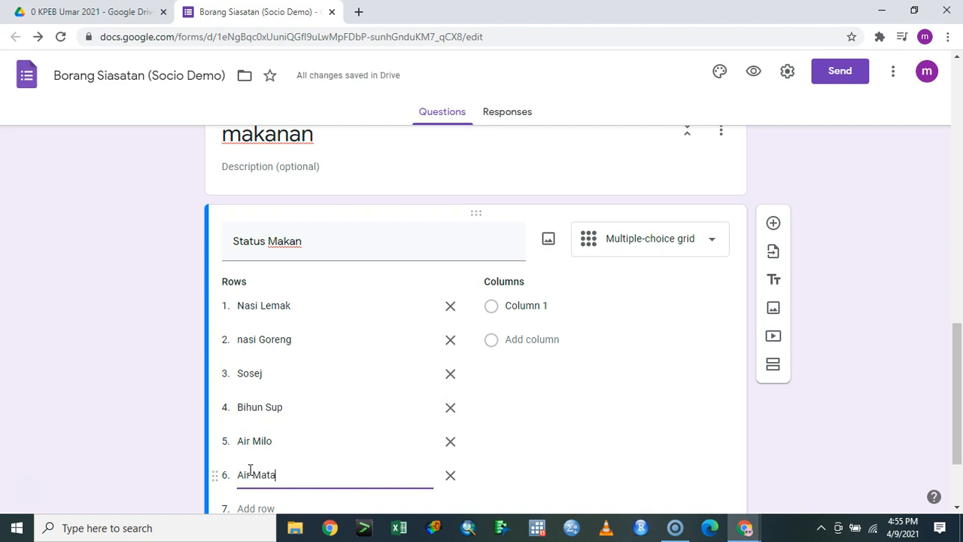
Name the grid columns 'Ya' and 'Tida'
{"action": "left_click", "coordinate": [582, 304]}
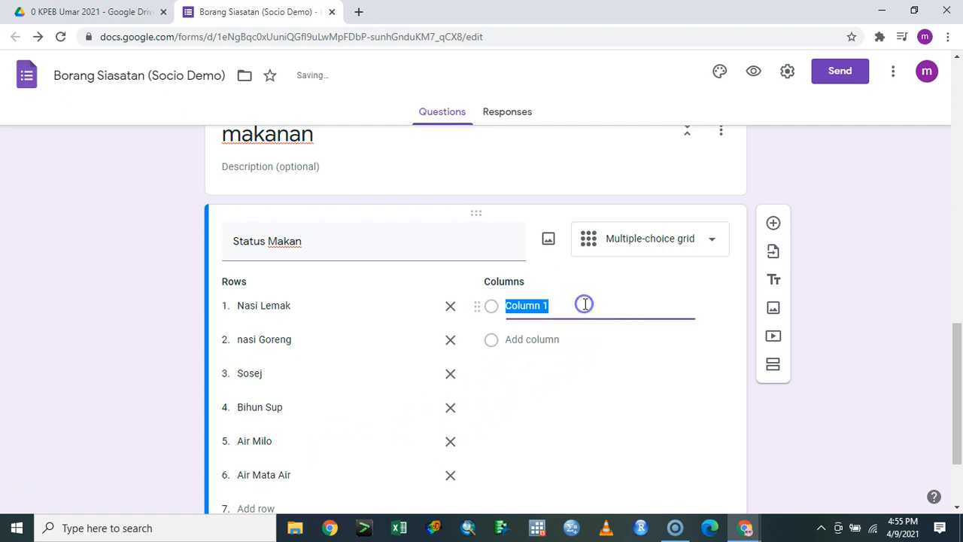
{"action": "type", "text": "Ya"}
{"action": "key", "text": "Return"}
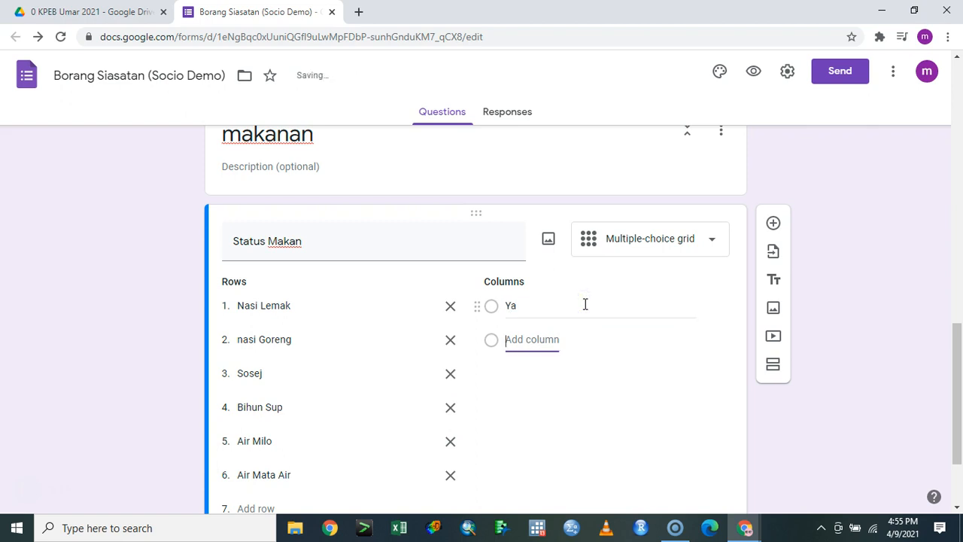
{"action": "type", "text": "Tida"}
{"action": "left_click", "coordinate": [853, 280]}
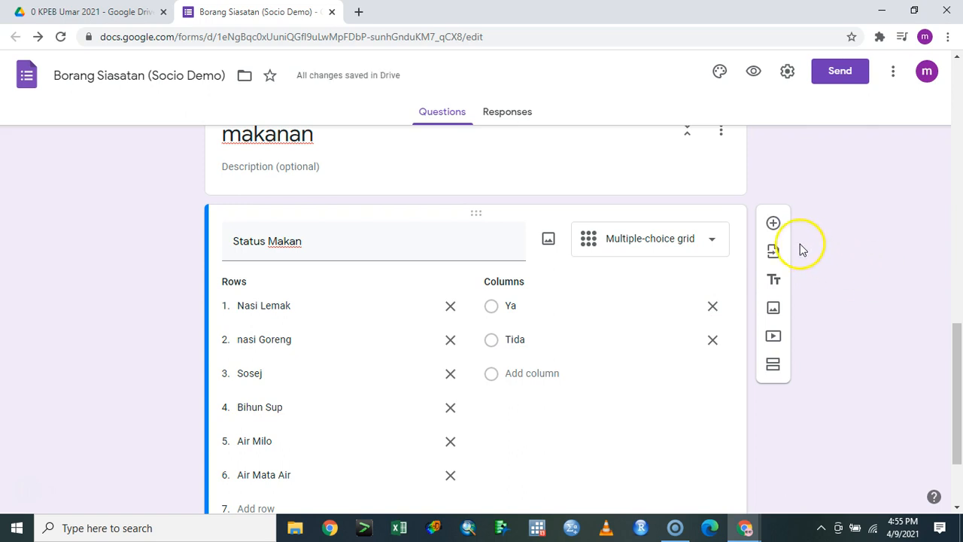
Switch Status Makan from a grid to a Date question, dropping its rows and columns
{"action": "left_click", "coordinate": [680, 243]}
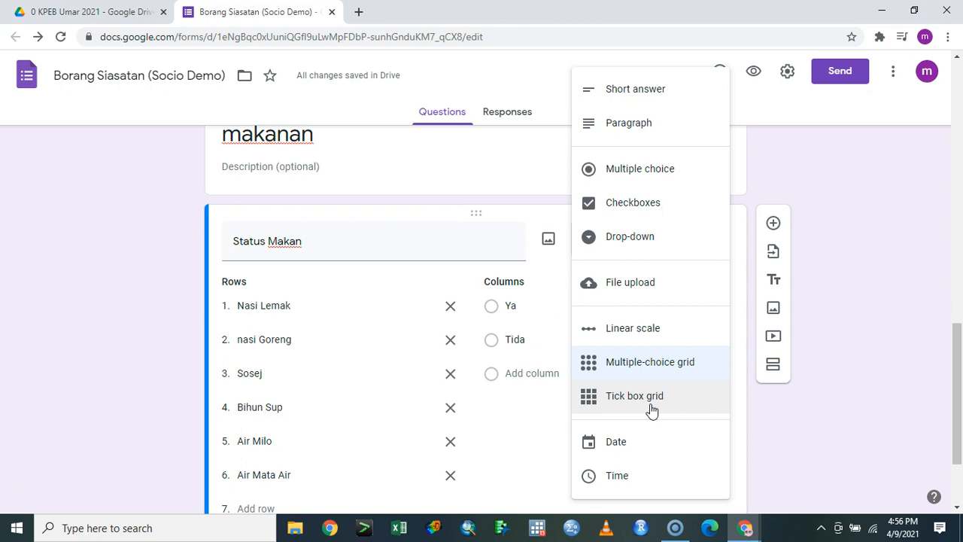
{"action": "scroll", "coordinate": [617, 384], "scroll_direction": "down", "scroll_amount": 2}
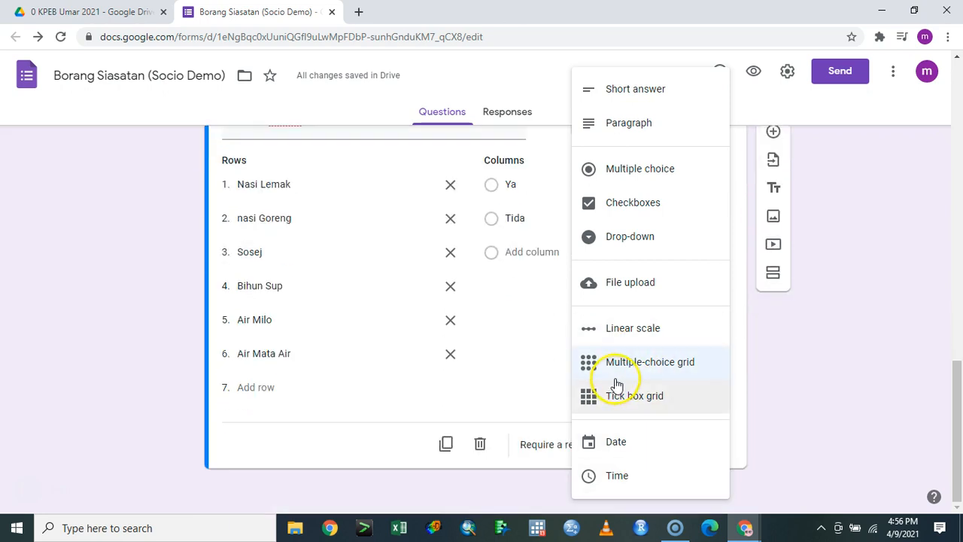
{"action": "left_click", "coordinate": [620, 440]}
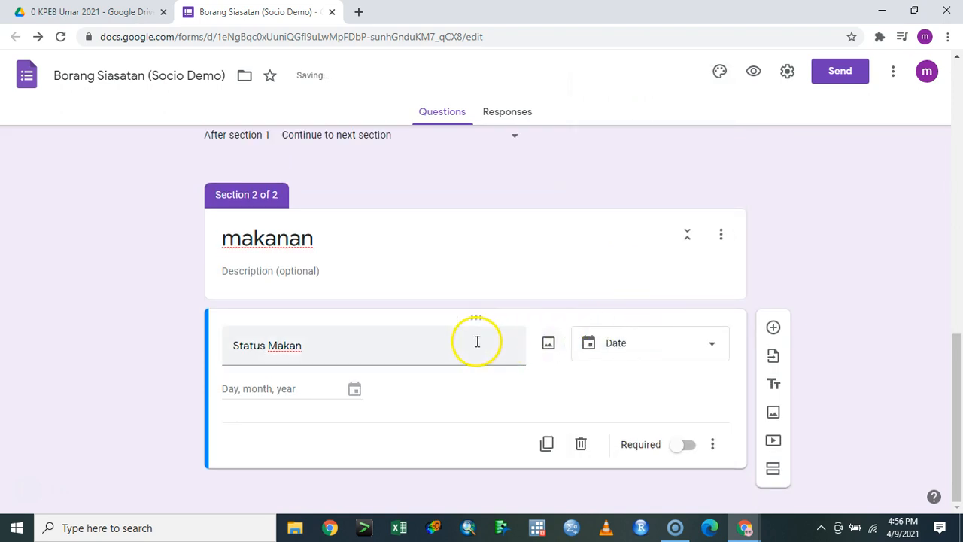
{"action": "scroll", "coordinate": [510, 353], "scroll_direction": "up", "scroll_amount": 5}
{"action": "scroll", "coordinate": [510, 353], "scroll_direction": "down", "scroll_amount": 4}
{"action": "scroll", "coordinate": [509, 358], "scroll_direction": "down", "scroll_amount": 1}
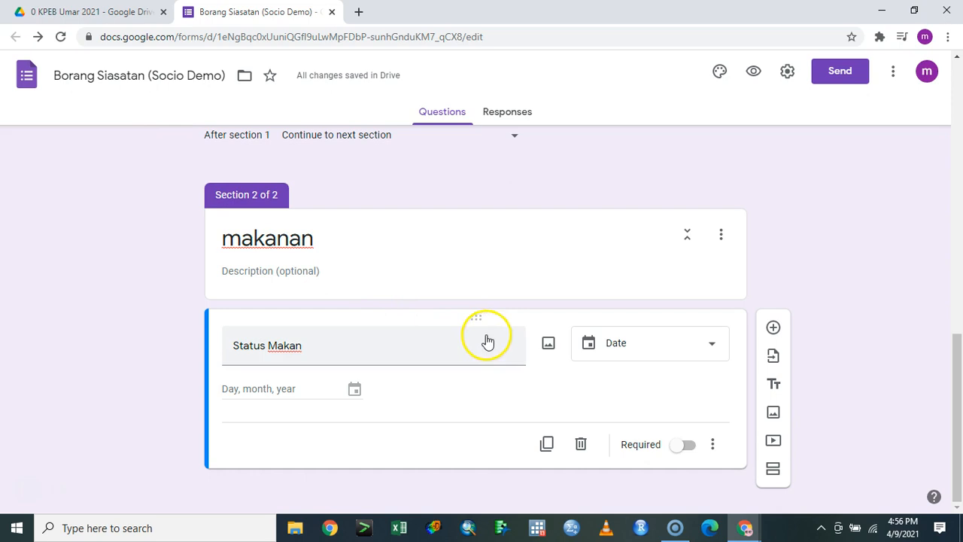
{"action": "left_click", "coordinate": [613, 349]}
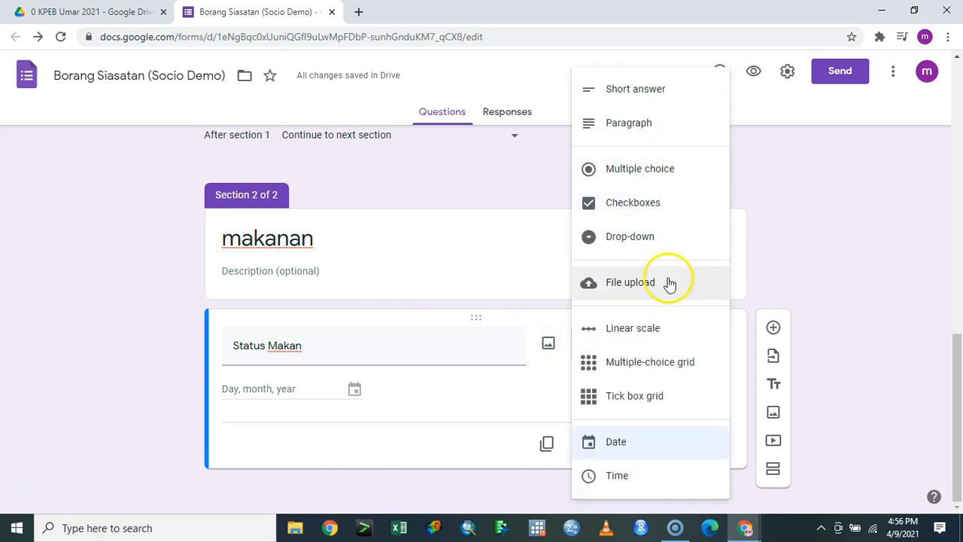
Restore the Multiple-choice grid with rows Nasi Lemak, Nasi Goren, Air Milo, Air Mata Air, Bihun Sp
{"action": "left_click", "coordinate": [680, 361]}
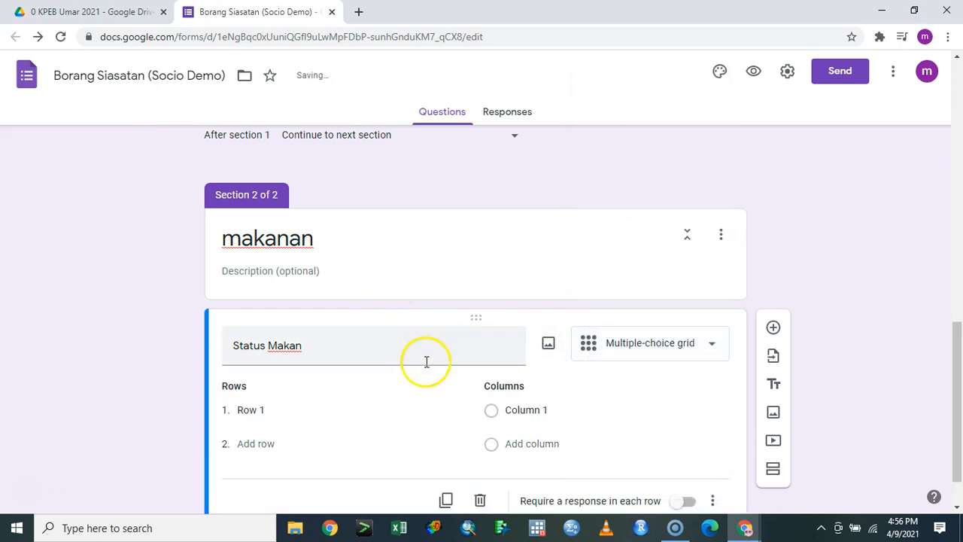
{"action": "left_click", "coordinate": [278, 415]}
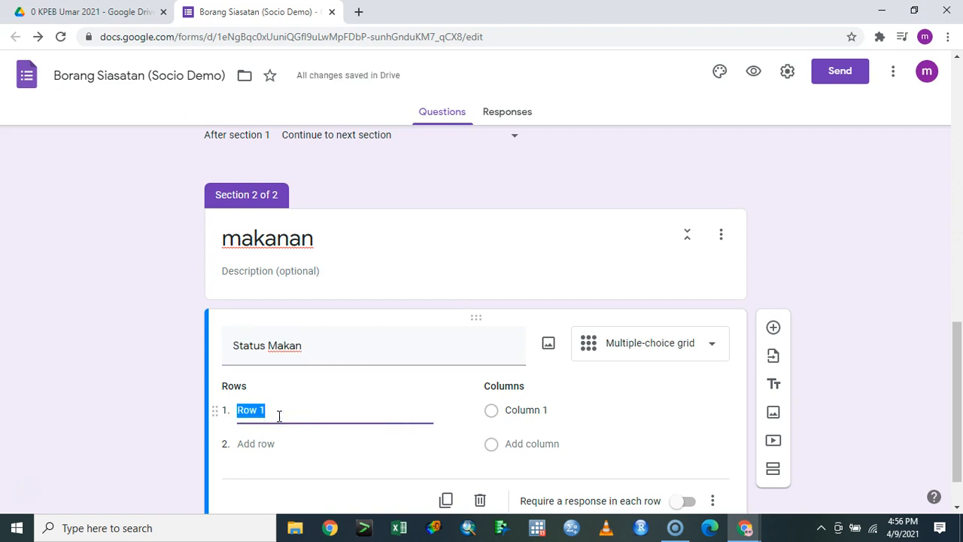
{"action": "type", "text": "Nasi Lemak"}
{"action": "key", "text": "Tab"}
{"action": "type", "text": "Nasi "}
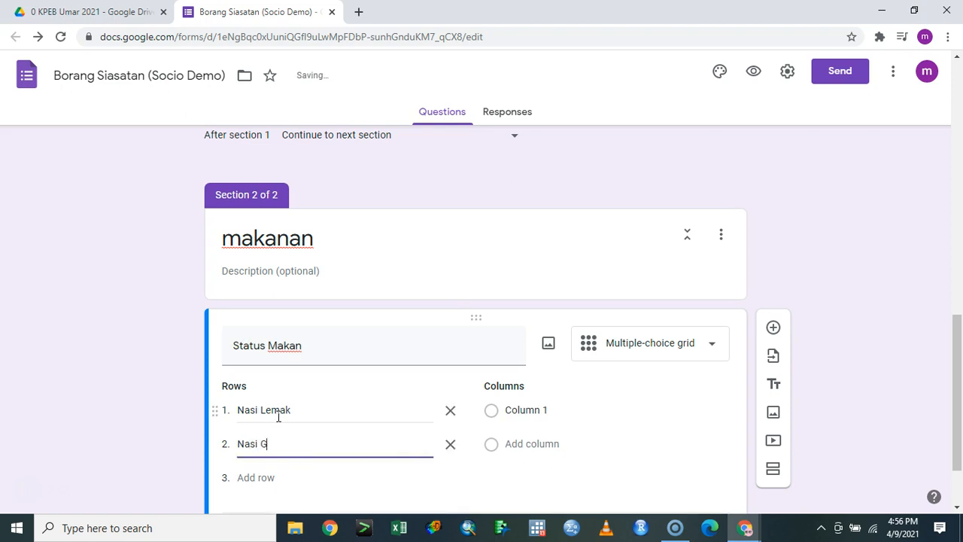
{"action": "type", "text": "Goren"}
{"action": "scroll", "coordinate": [280, 422], "scroll_direction": "down", "scroll_amount": 1}
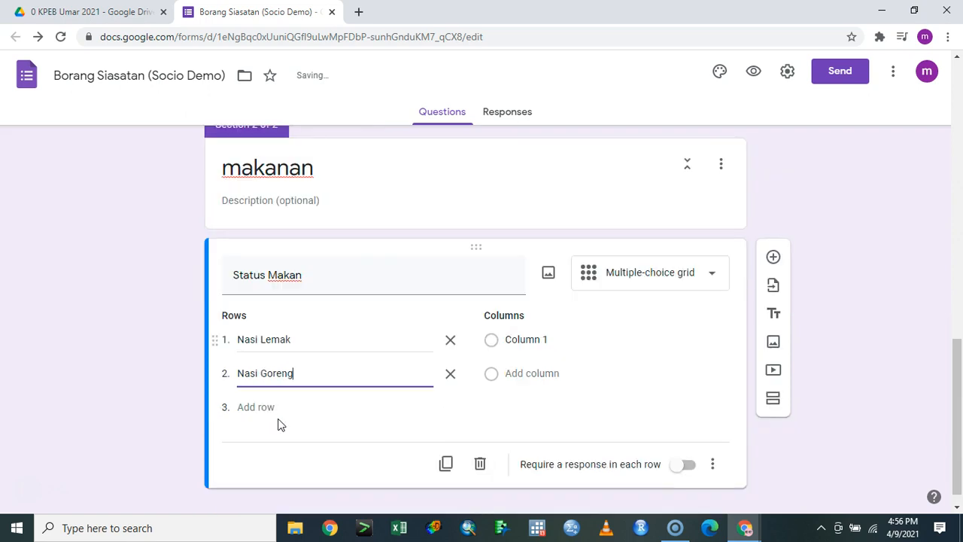
{"action": "left_click", "coordinate": [239, 384]}
{"action": "type", "text": "A"}
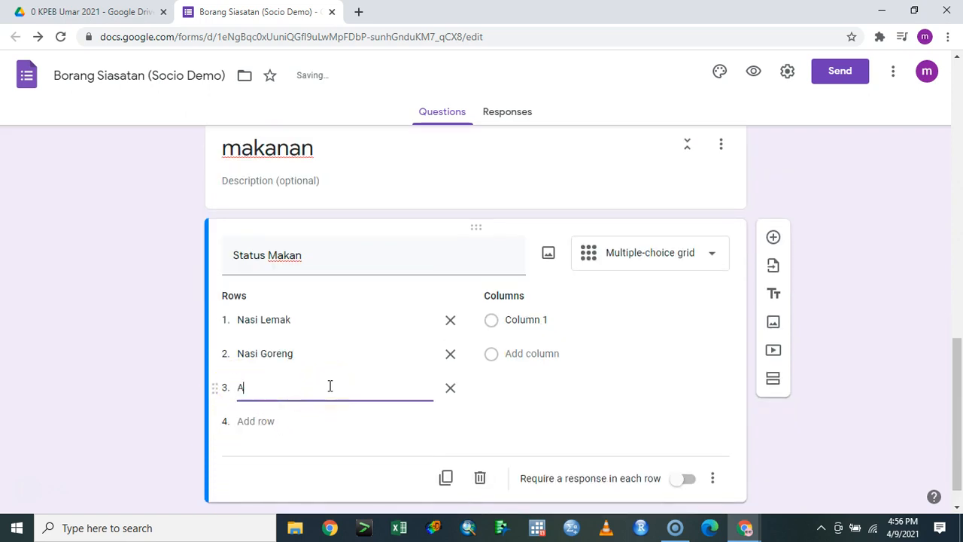
{"action": "type", "text": "ir Milo"}
{"action": "key", "text": "Return"}
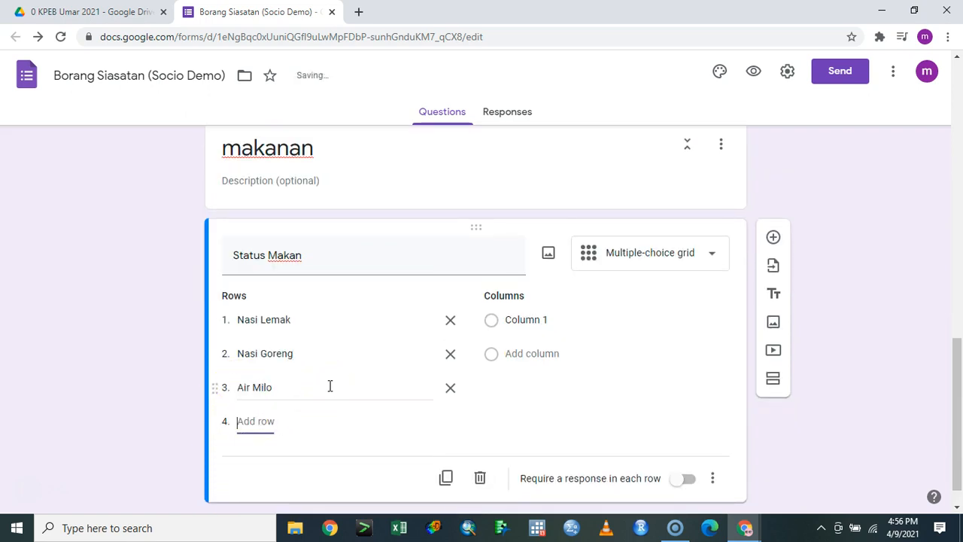
{"action": "type", "text": "Air Mata Air"}
{"action": "key", "text": "Tab"}
{"action": "key", "text": "Tab"}
{"action": "type", "text": "B"}
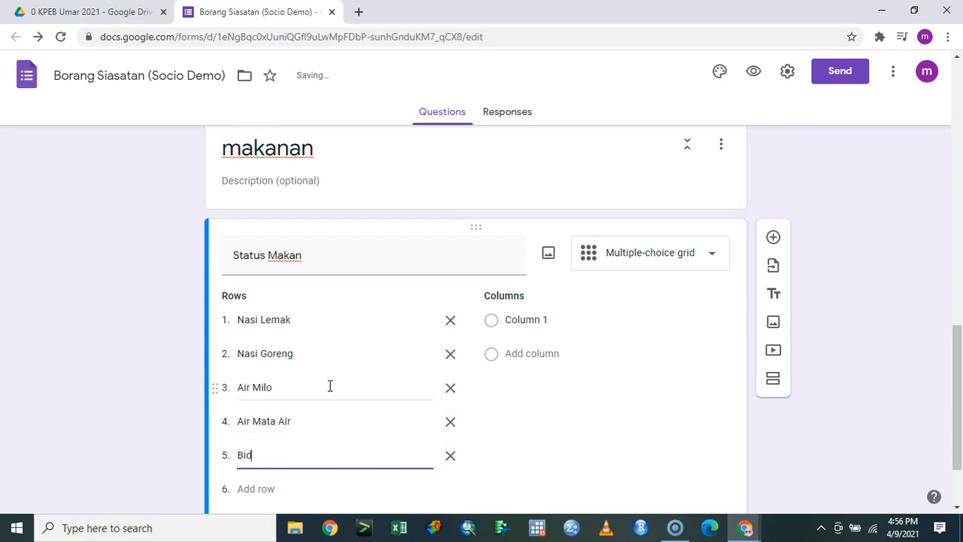
{"action": "type", "text": "ihun Sp"}
Name the columns 'Ya' and 'Tidak', require a response in each row, and add a question
{"action": "left_click", "coordinate": [532, 319]}
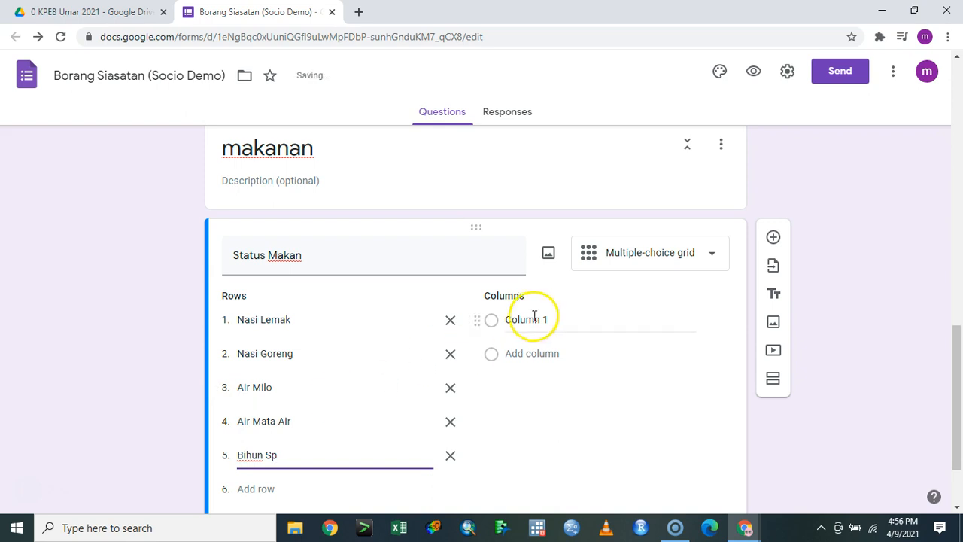
{"action": "type", "text": "Ya"}
{"action": "key", "text": "Tab"}
{"action": "key", "text": "Tab"}
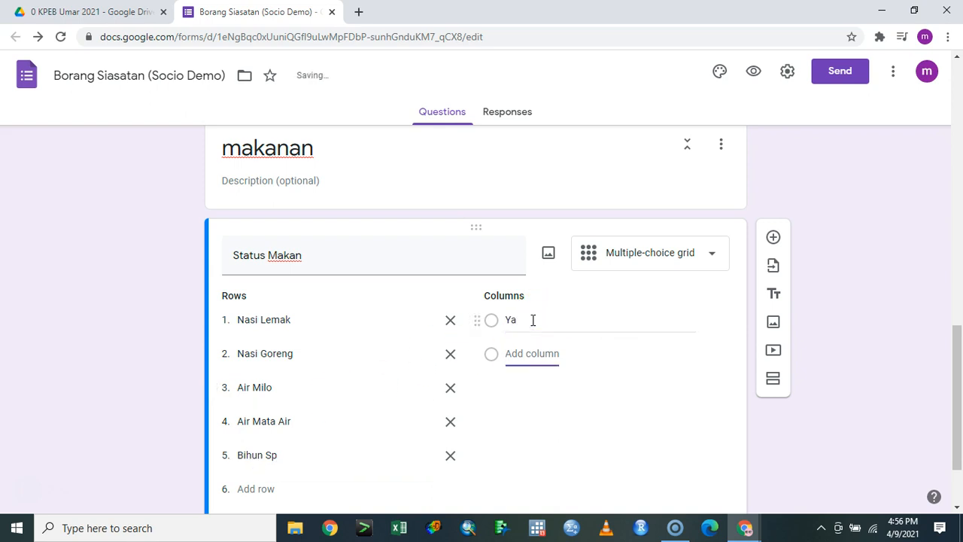
{"action": "type", "text": "Tidak"}
{"action": "scroll", "coordinate": [577, 350], "scroll_direction": "down", "scroll_amount": 1}
{"action": "left_click", "coordinate": [686, 444]}
{"action": "left_click", "coordinate": [773, 152]}
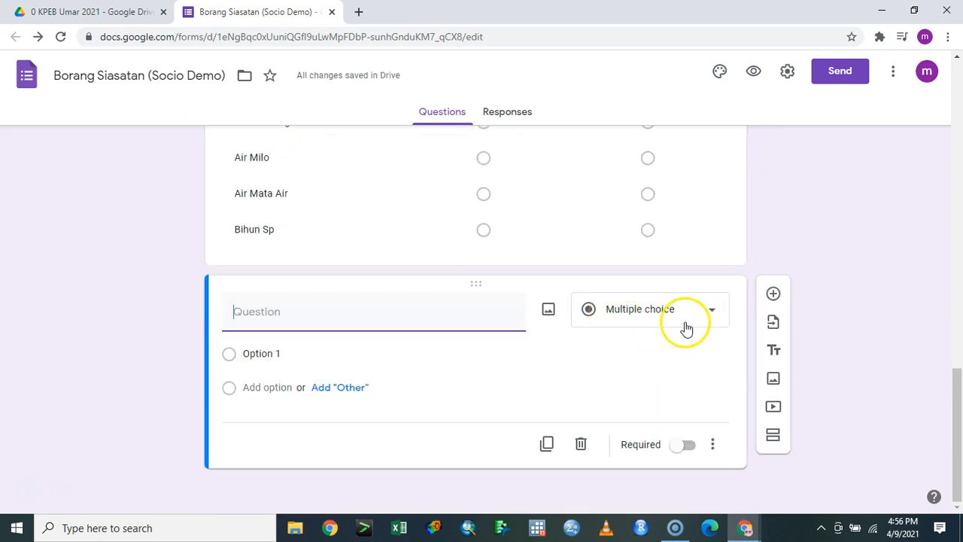
Make the new question a required Date question titled 'Tarikh Mula Sakit' and duplicate it
{"action": "left_click", "coordinate": [651, 316]}
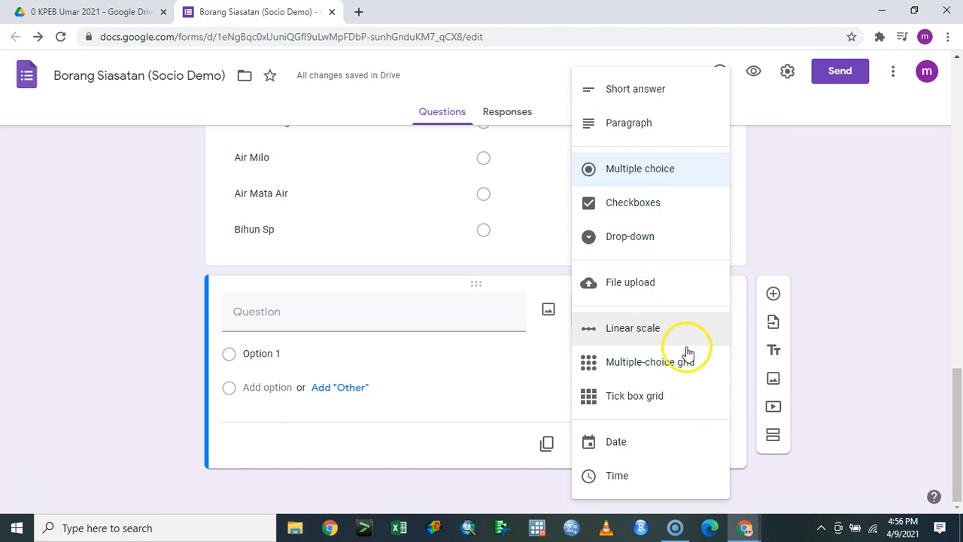
{"action": "left_click", "coordinate": [653, 450]}
{"action": "left_click", "coordinate": [413, 358]}
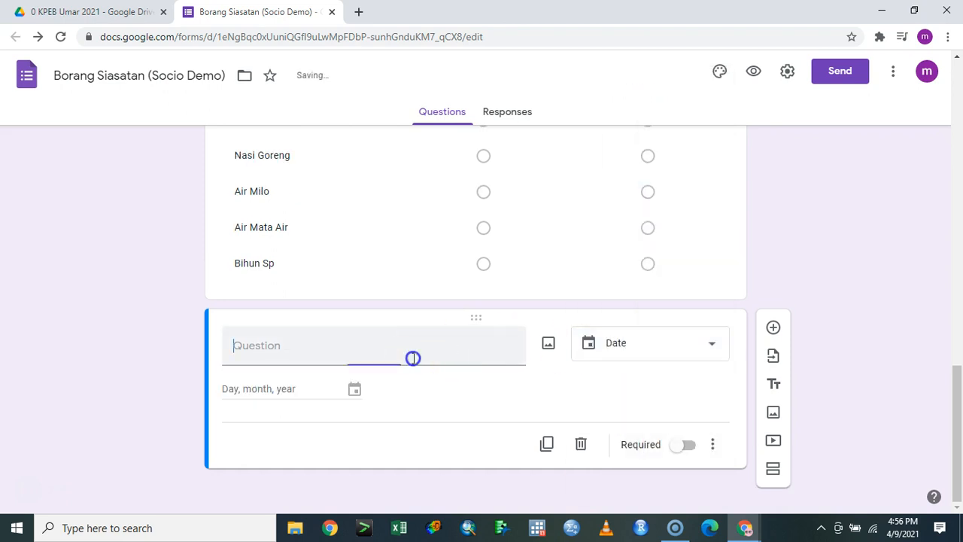
{"action": "type", "text": "Har"}
{"action": "key", "text": "BackSpace"}
{"action": "key", "text": "BackSpace"}
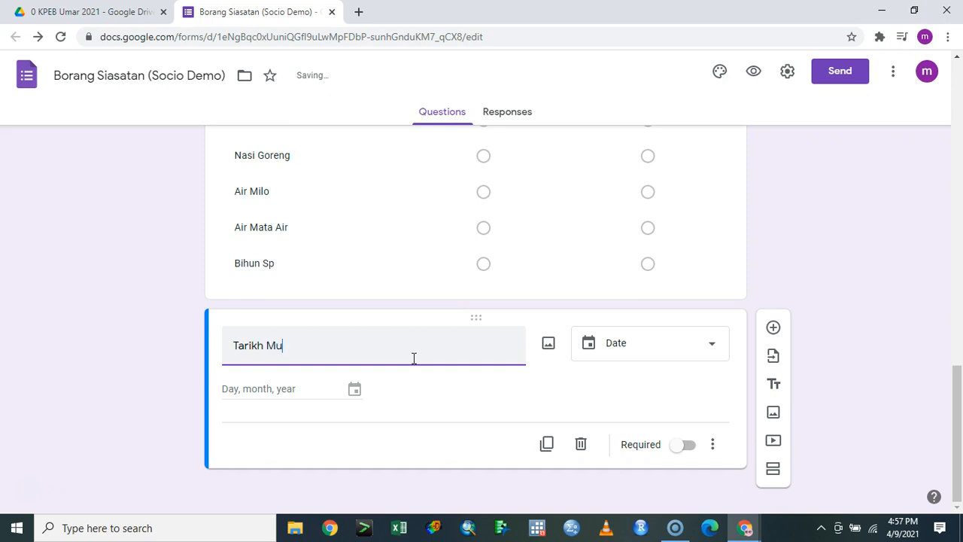
{"action": "left_click", "coordinate": [685, 444]}
{"action": "left_click", "coordinate": [547, 445]}
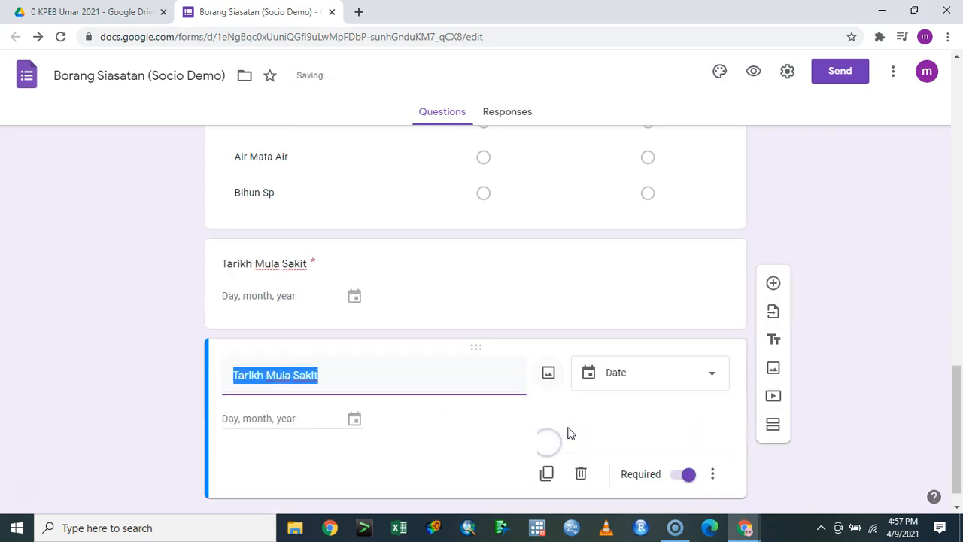
Change the copy to a Time question and retitle it 'Masa Mula Sakit'
{"action": "left_click", "coordinate": [634, 376]}
{"action": "left_click", "coordinate": [617, 475]}
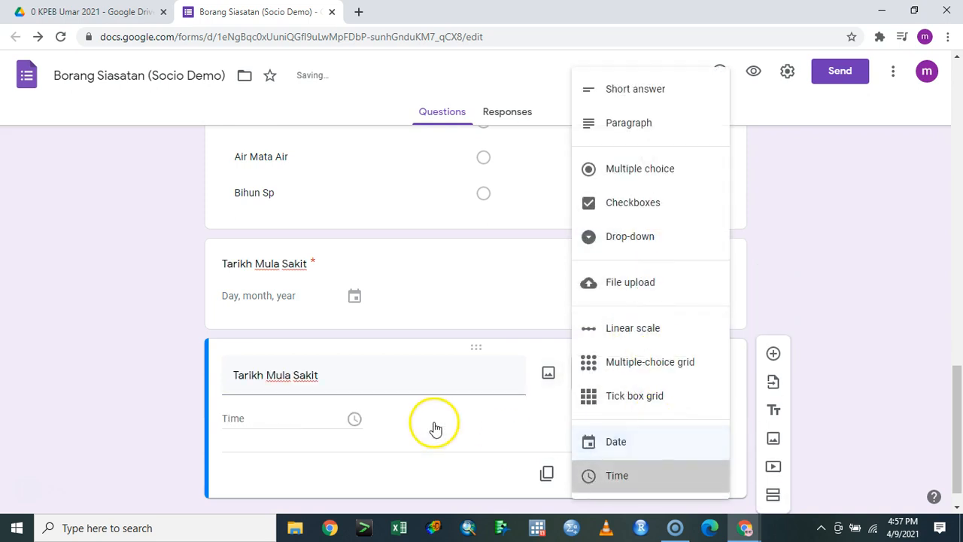
{"action": "triple_click", "coordinate": [392, 389]}
{"action": "type", "text": "Masa"}
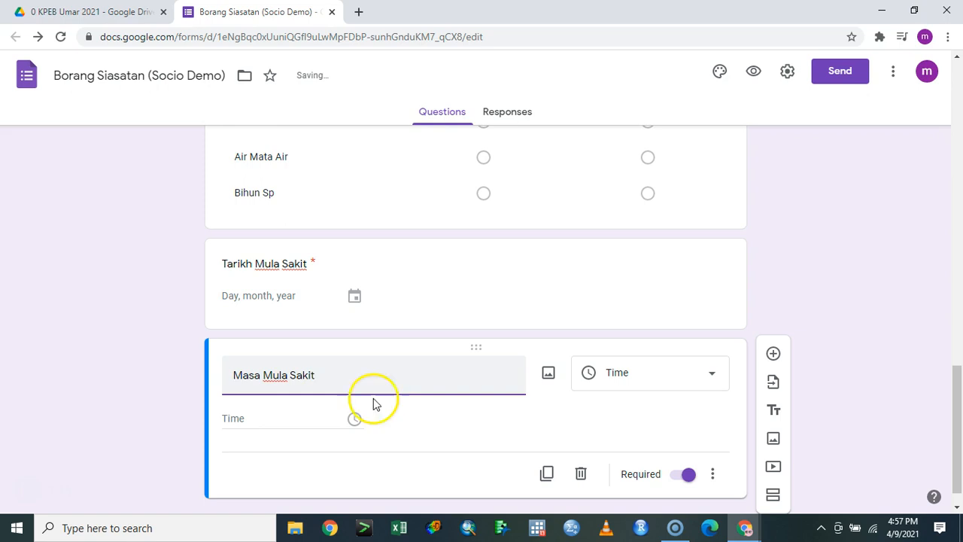
{"action": "left_click", "coordinate": [611, 418]}
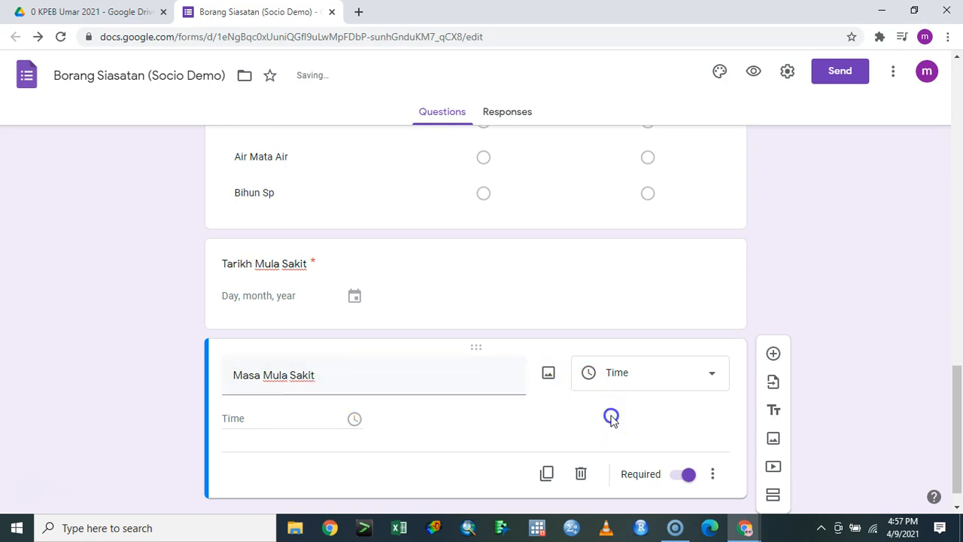
{"action": "triple_click", "coordinate": [311, 269]}
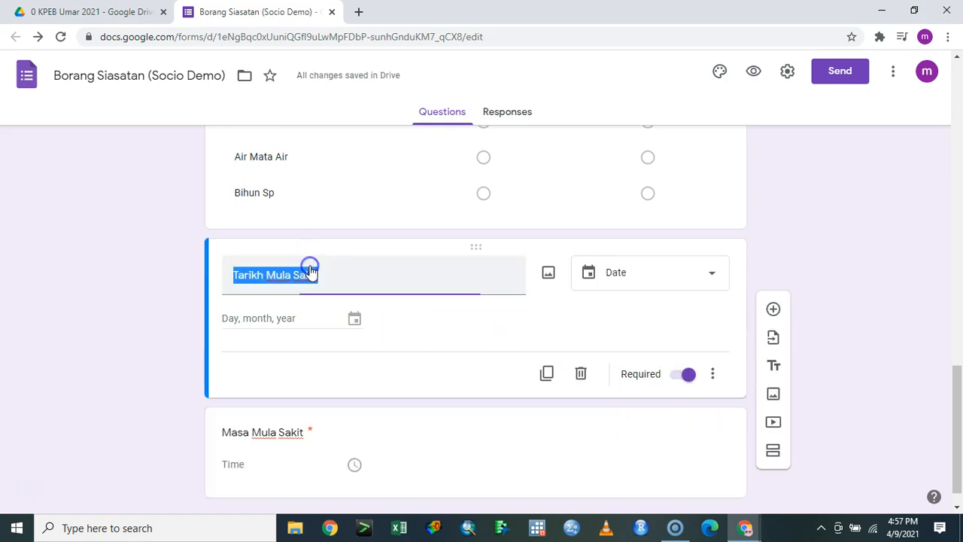
Give Tarikh Mula Sakit the description 'Jika tidak sakit letak tarikh 1/1/2021'
{"action": "left_click", "coordinate": [713, 374]}
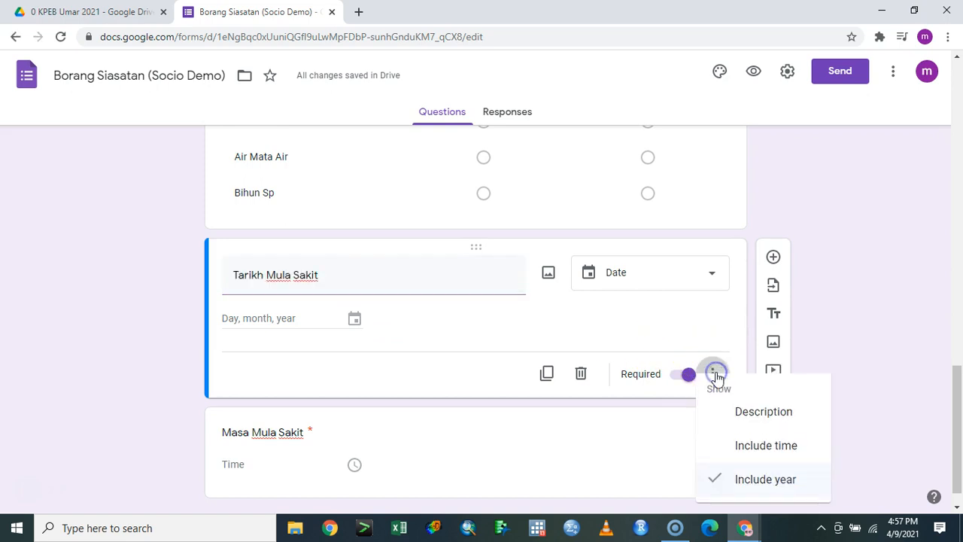
{"action": "left_click", "coordinate": [763, 412]}
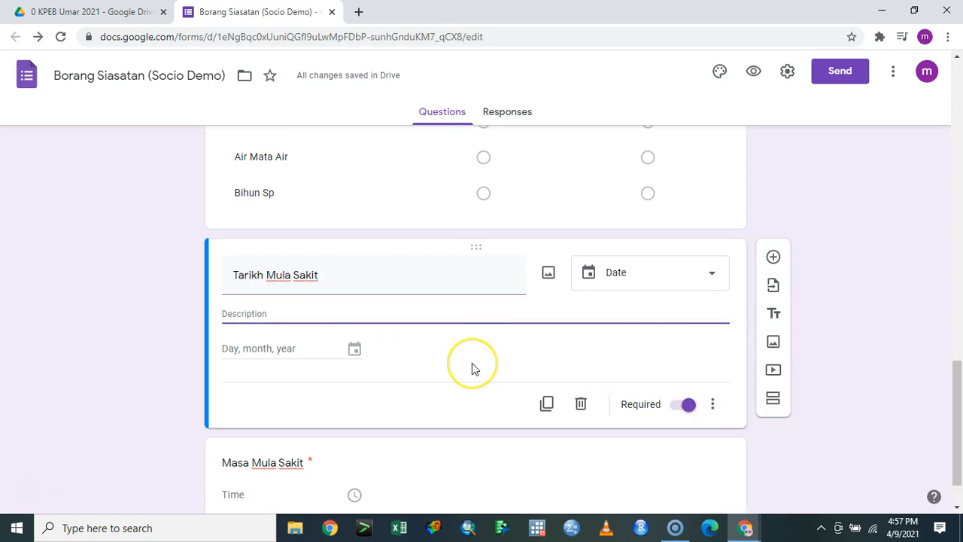
{"action": "type", "text": "Jika tidak sakit"}
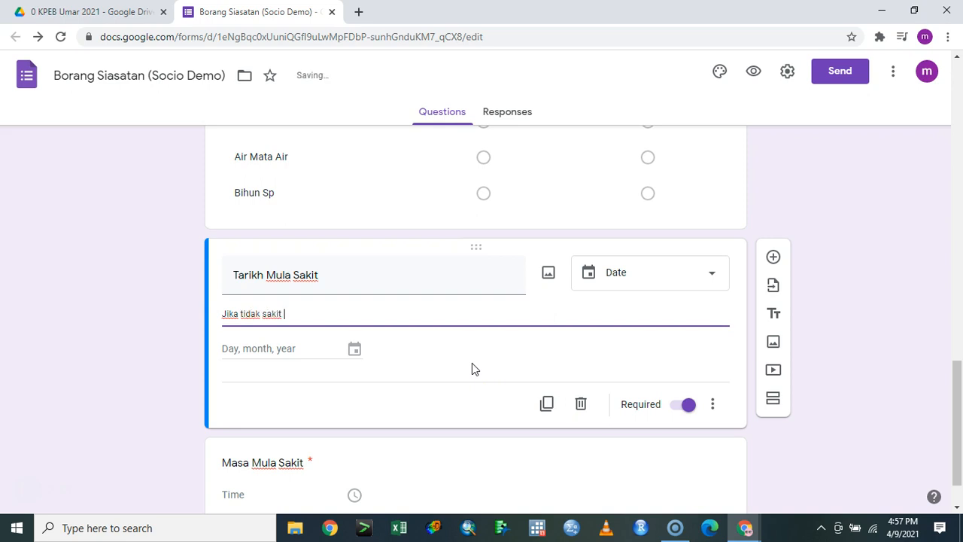
{"action": "type", "text": "letak tarikh 1/1/2021"}
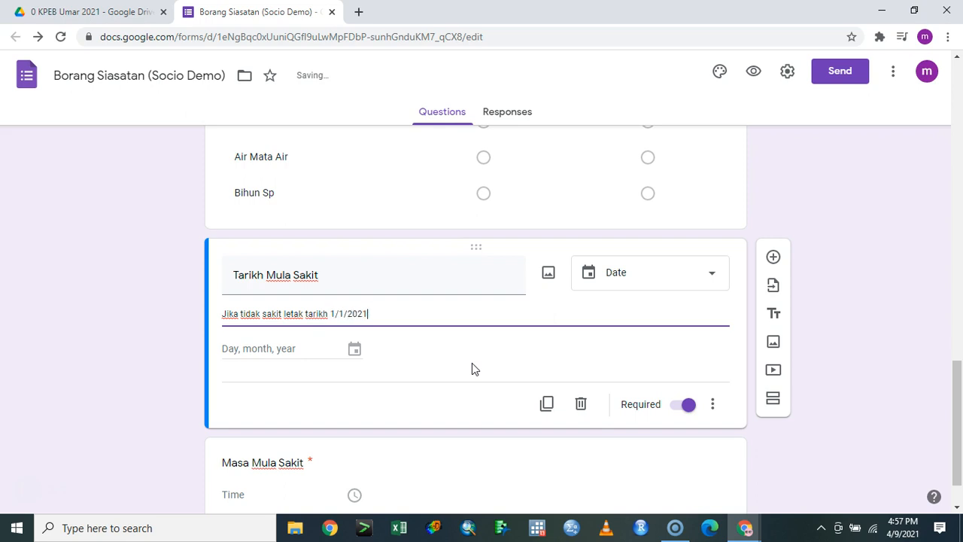
{"action": "key", "text": "ctrl+a"}
{"action": "key", "text": "ctrl+c"}
Paste the same description into the Masa Mula Sakit question
{"action": "scroll", "coordinate": [472, 362], "scroll_direction": "down", "scroll_amount": 1}
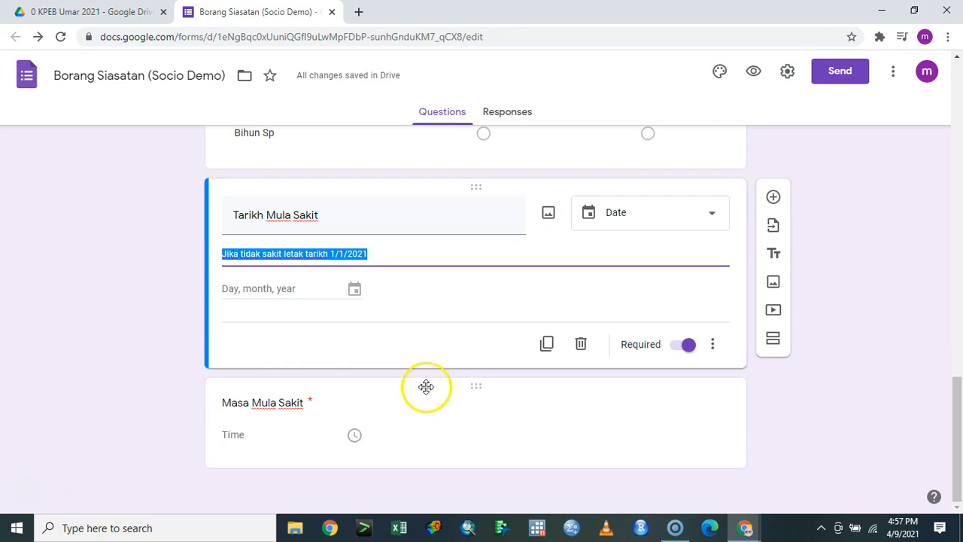
{"action": "left_click", "coordinate": [581, 423]}
{"action": "left_click", "coordinate": [712, 444]}
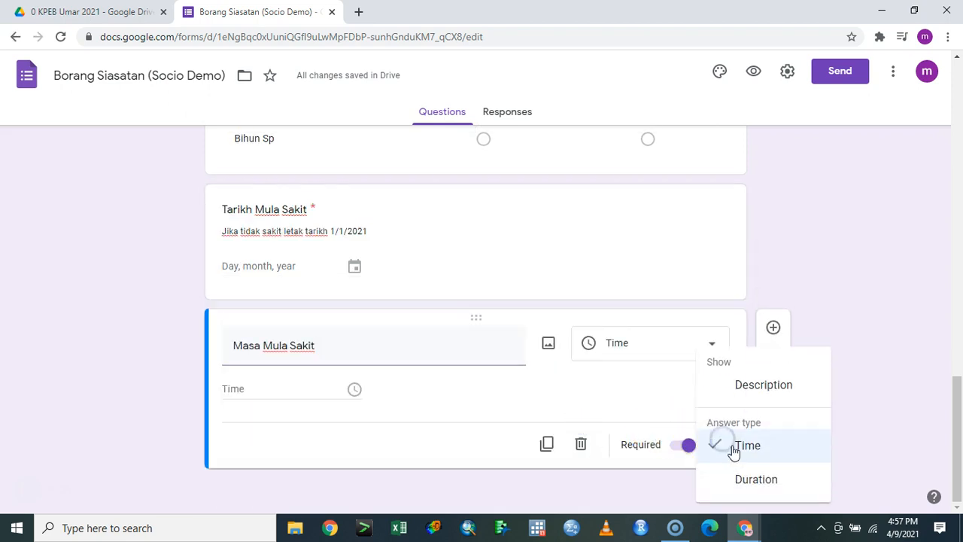
{"action": "left_click", "coordinate": [753, 384]}
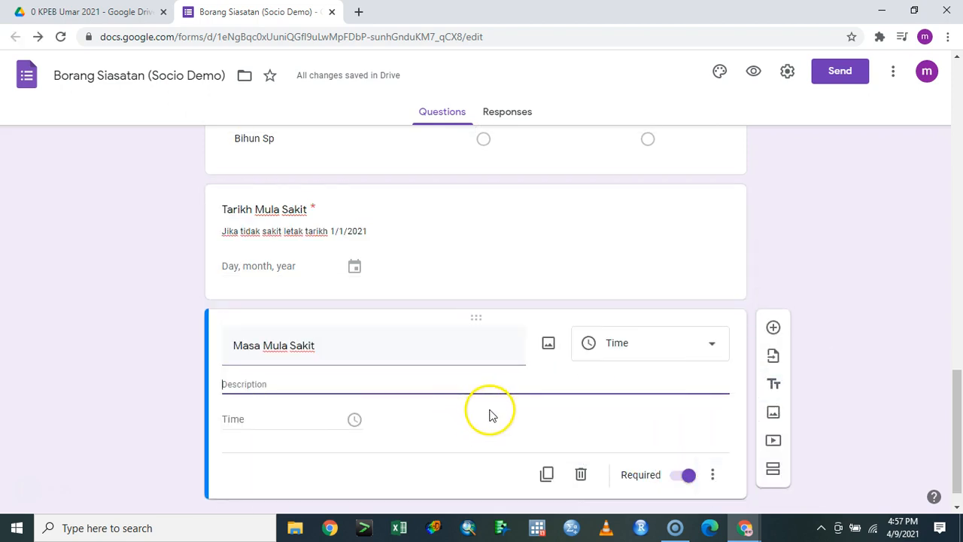
{"action": "key", "text": "ctrl+v"}
Open the form's respondent preview from the top of the editor
{"action": "scroll", "coordinate": [820, 304], "scroll_direction": "up", "scroll_amount": 5}
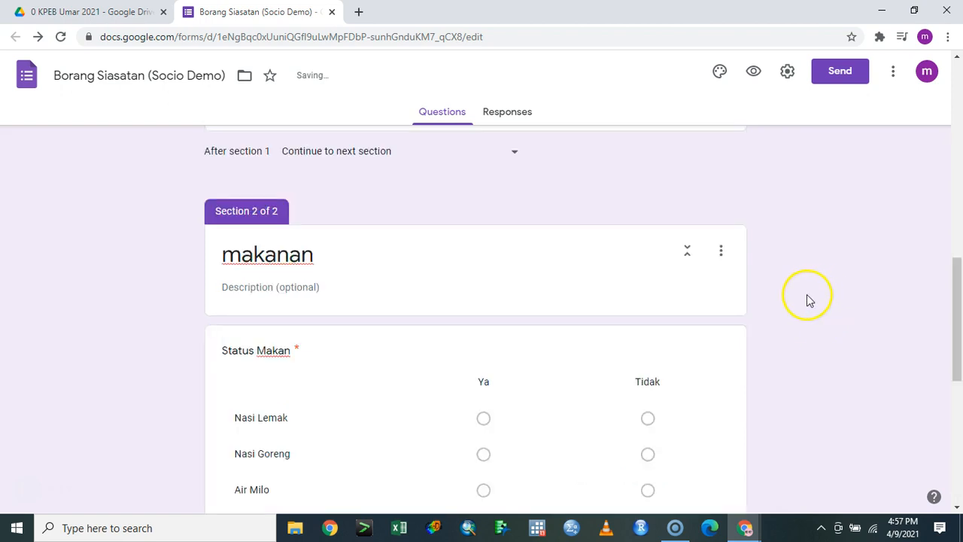
{"action": "scroll", "coordinate": [802, 297], "scroll_direction": "up", "scroll_amount": 10}
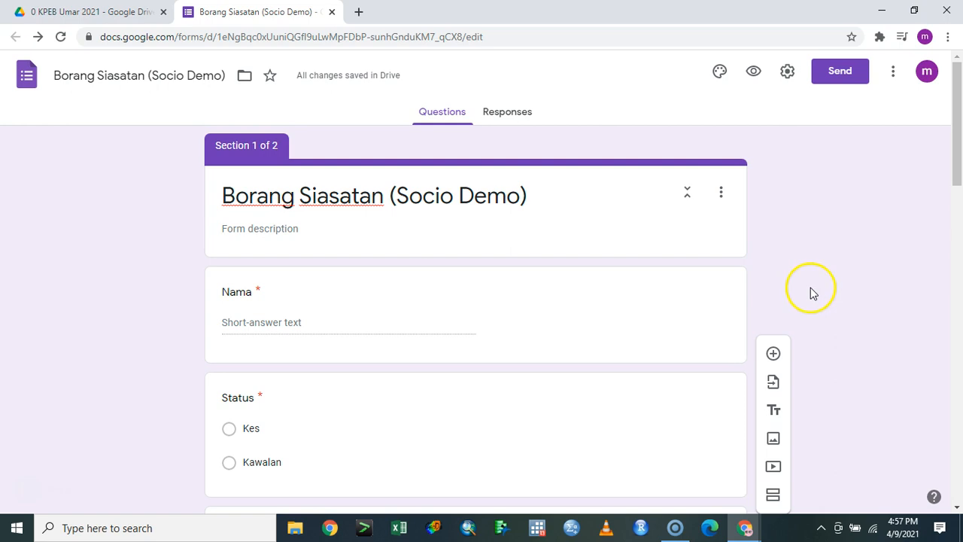
{"action": "left_click", "coordinate": [761, 81]}
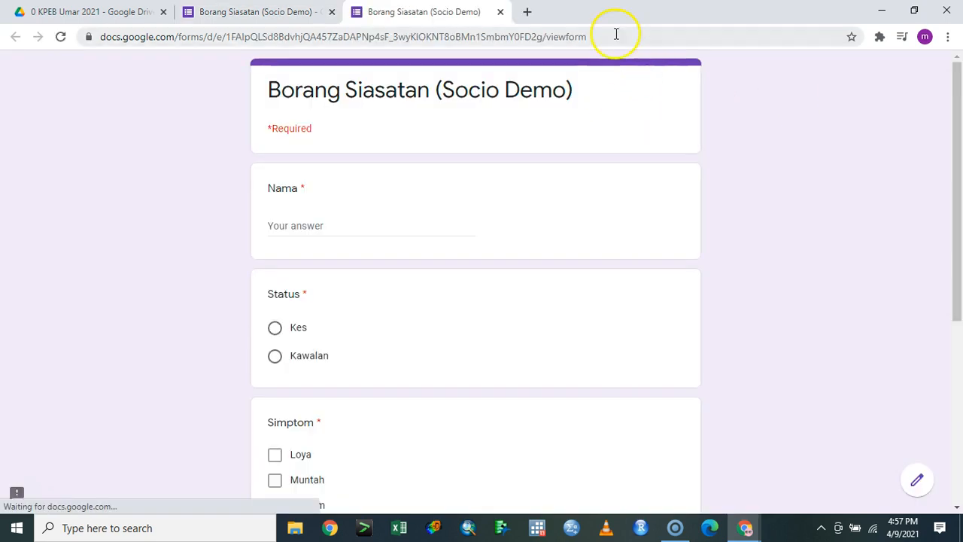
Copy the preview tab's complete form URL from the address bar
{"action": "left_click", "coordinate": [616, 33]}
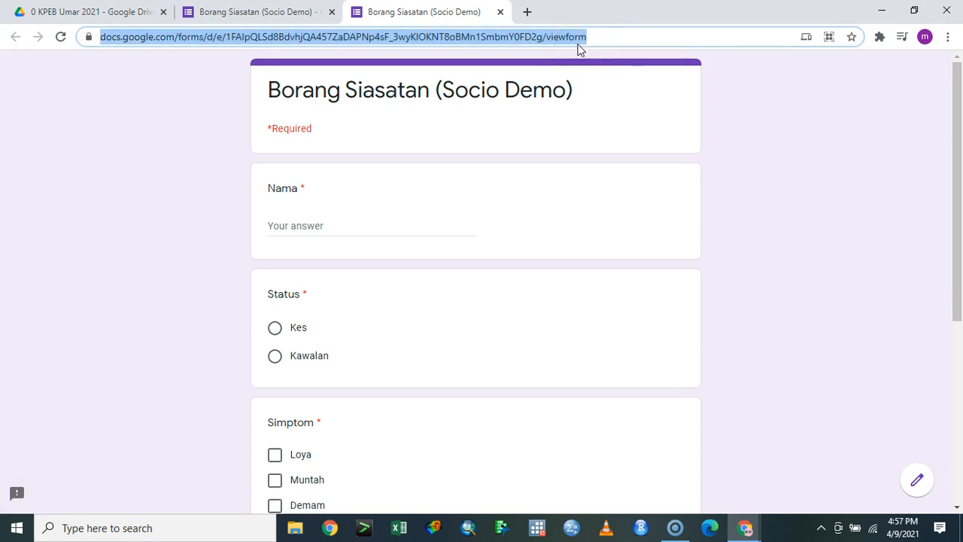
{"action": "left_click", "coordinate": [602, 34]}
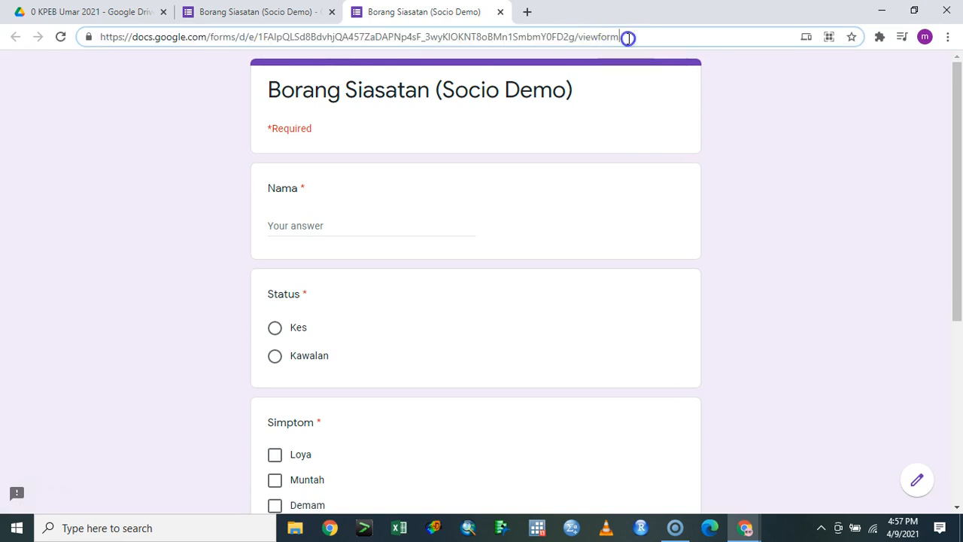
{"action": "triple_click", "coordinate": [602, 38]}
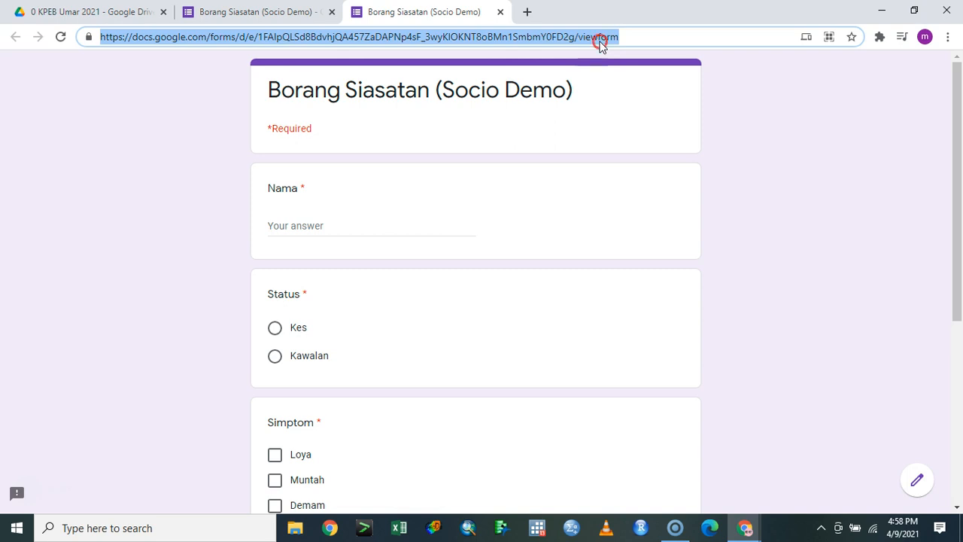
{"action": "right_click", "coordinate": [599, 43]}
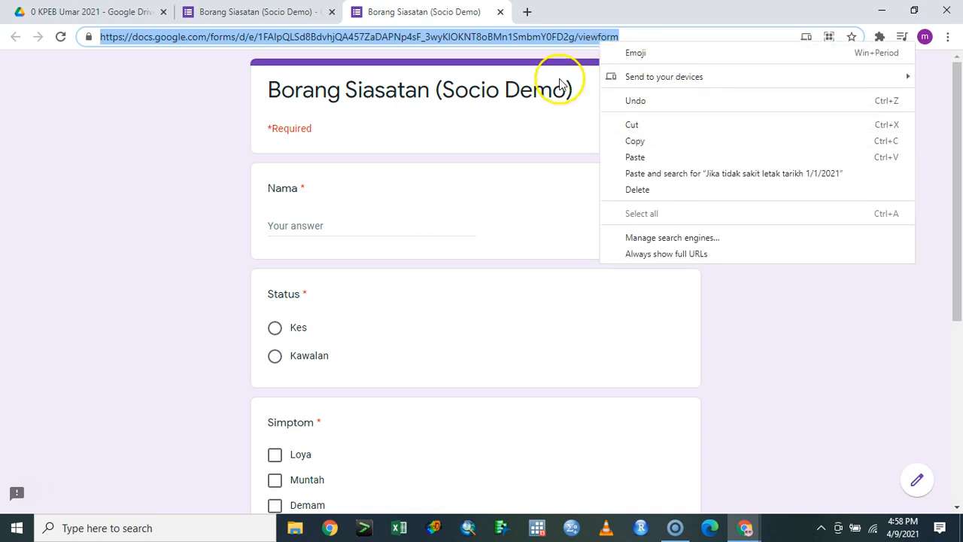
{"action": "left_click", "coordinate": [665, 146]}
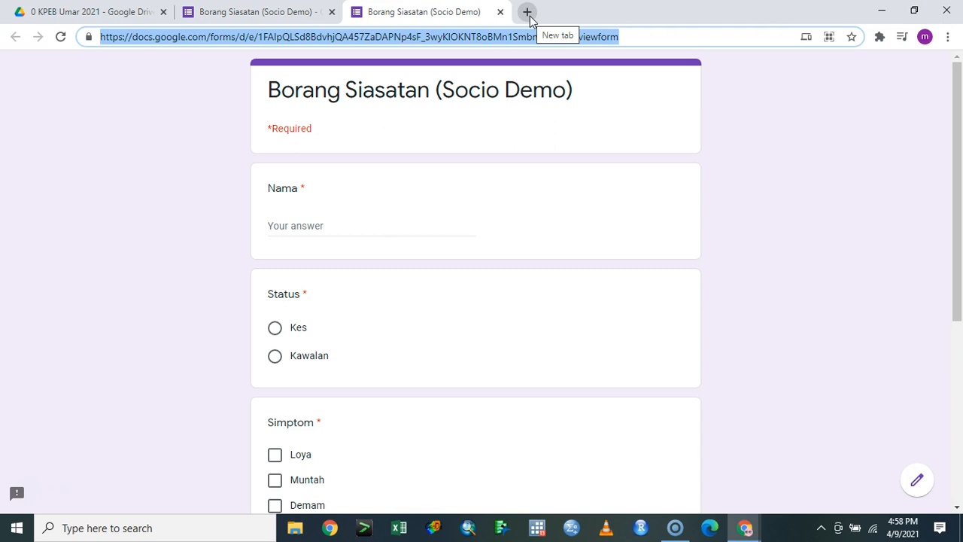
Open the bit.do shortener in a new tab, after briefly trying bit.lynak.la
{"action": "left_click", "coordinate": [527, 12]}
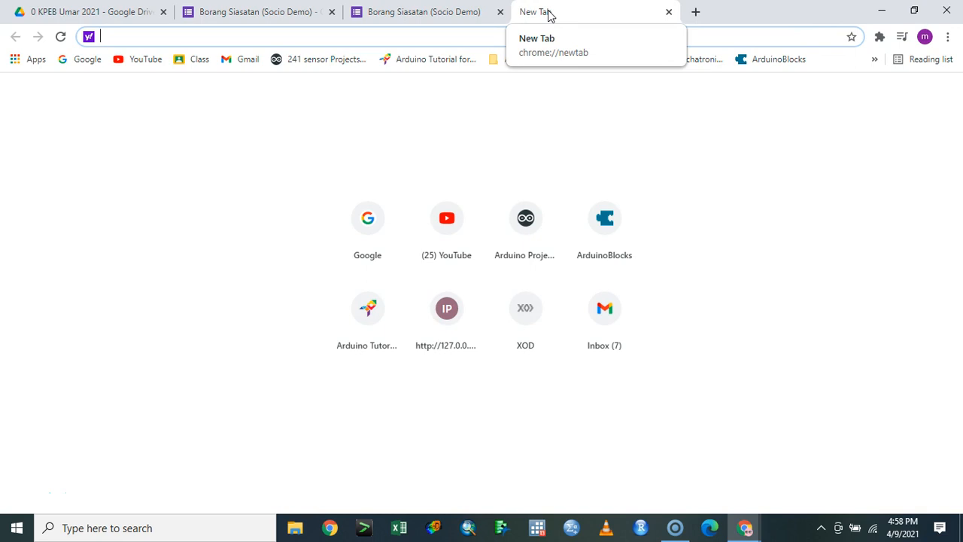
{"action": "type", "text": "bit.do"}
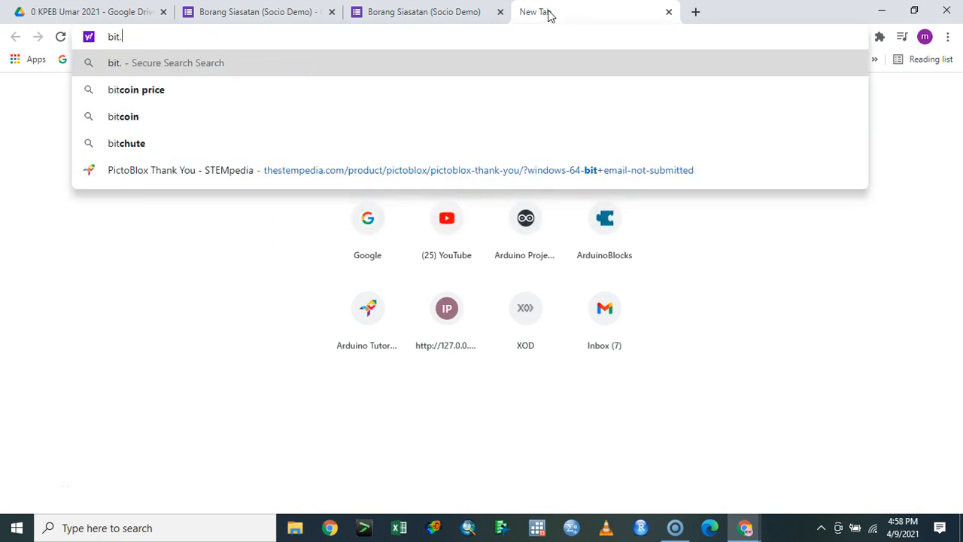
{"action": "key", "text": "Return"}
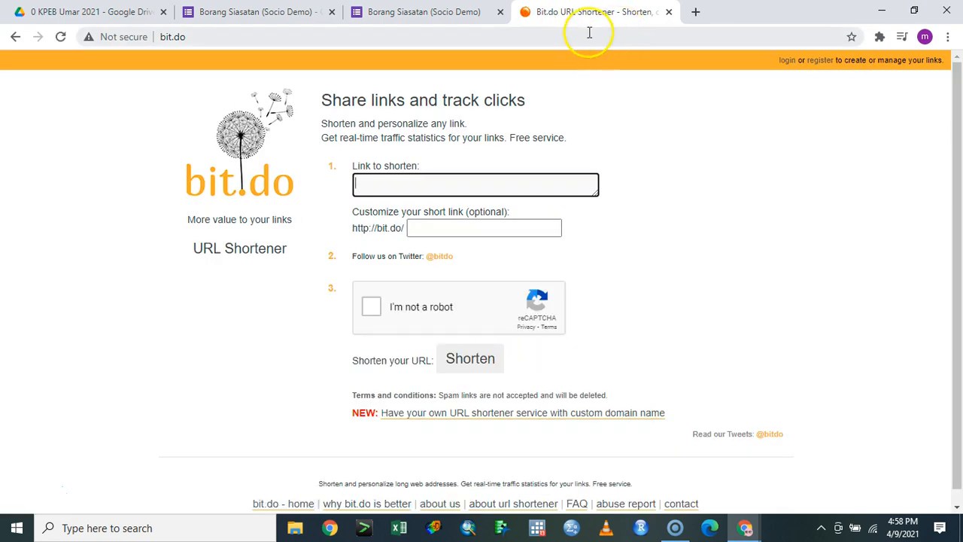
{"action": "left_click", "coordinate": [588, 33]}
{"action": "type", "text": "bi"}
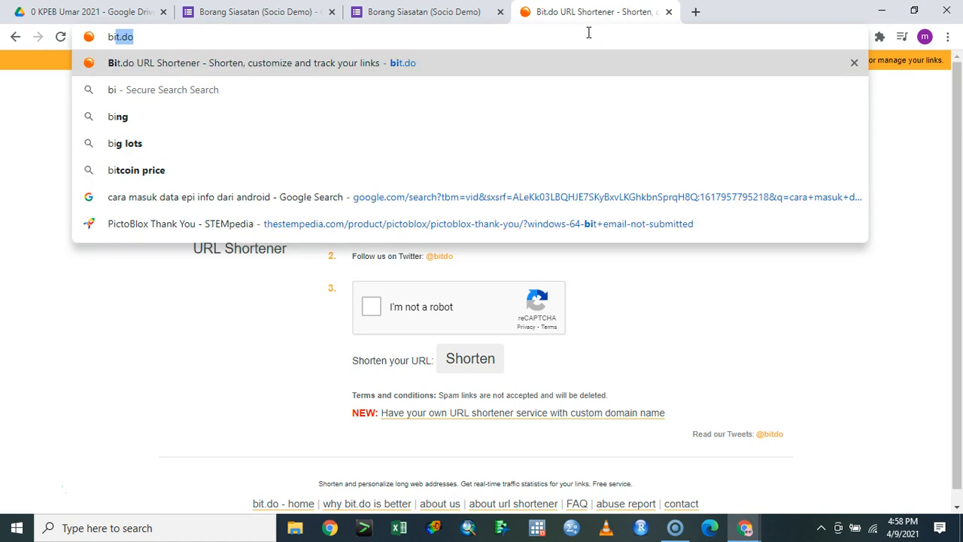
{"action": "type", "text": "t.ly"}
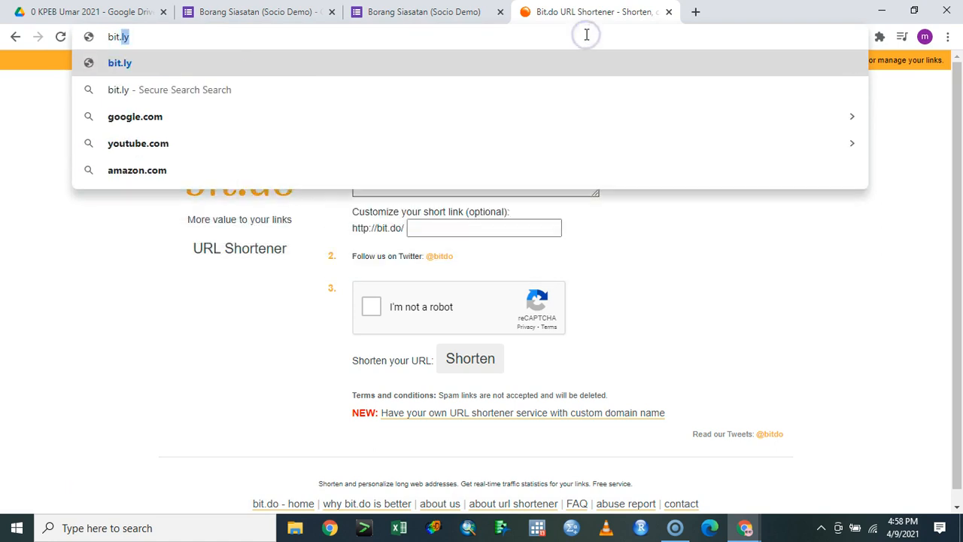
{"action": "type", "text": "nak.la"}
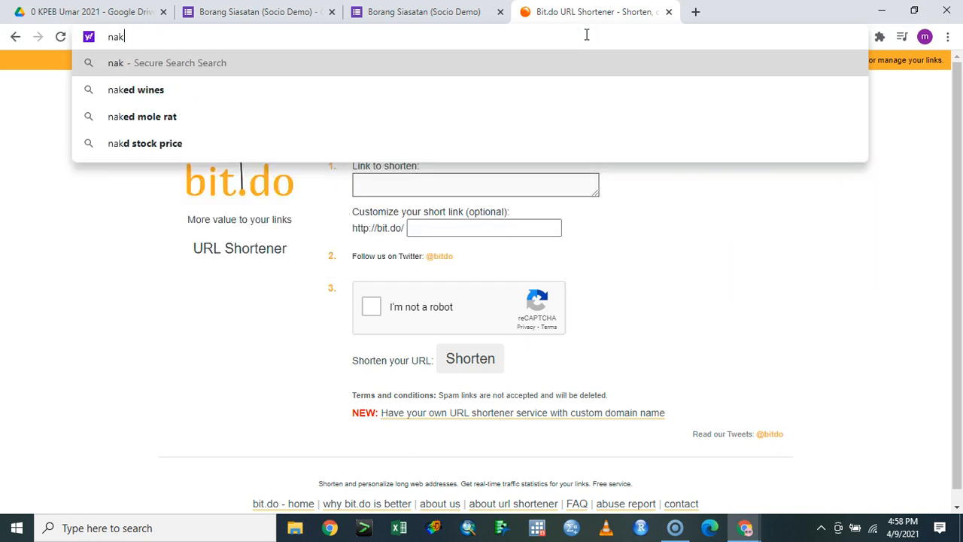
{"action": "key", "text": "Return"}
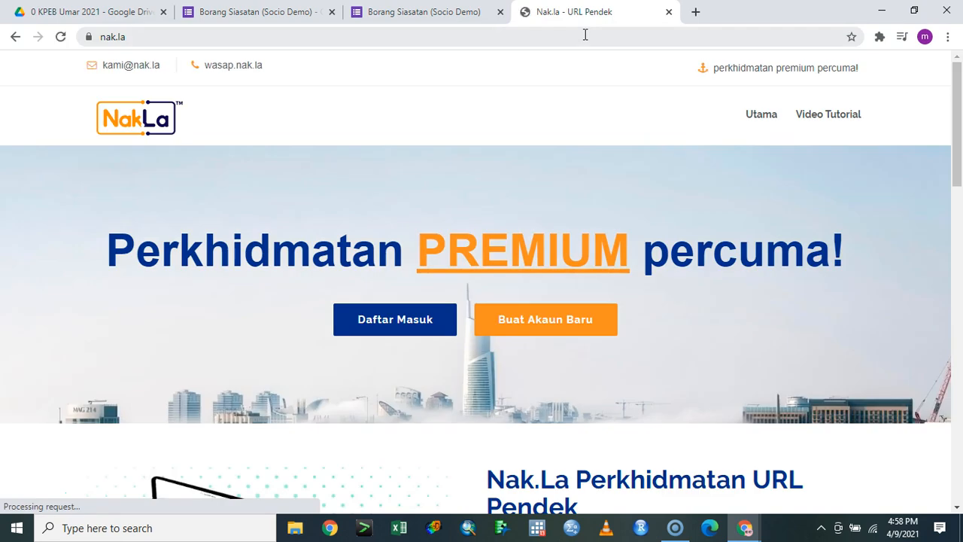
{"action": "left_click", "coordinate": [586, 35]}
{"action": "type", "text": "bit.do"}
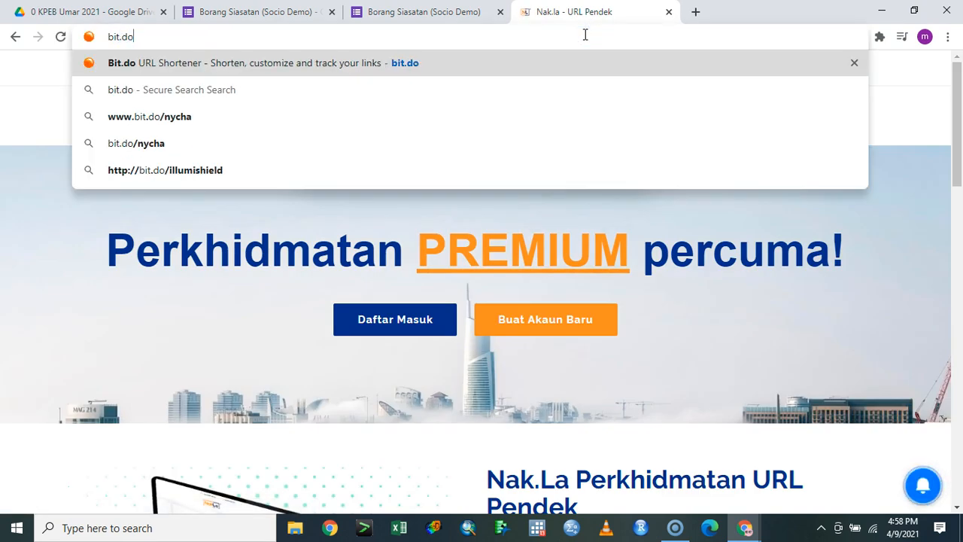
{"action": "key", "text": "Return"}
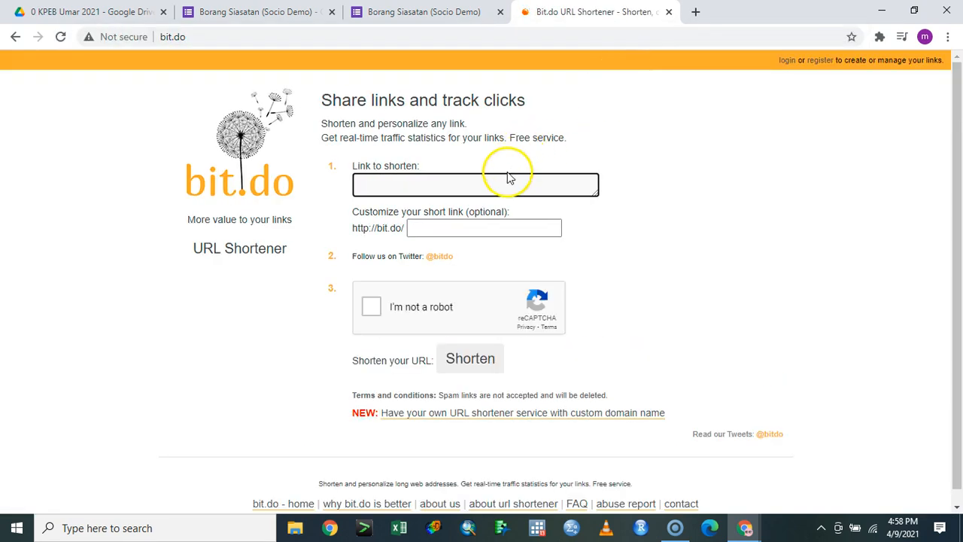
Paste the form link, set the custom short name foodsai123, and tick the reCAPTCHA box
{"action": "key", "text": "ctrl+v"}
{"action": "left_click", "coordinate": [453, 256]}
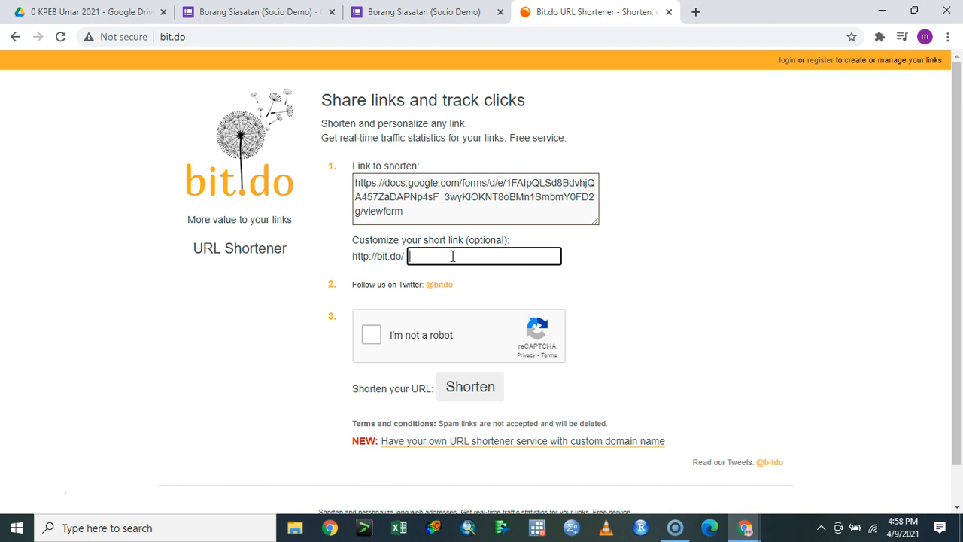
{"action": "type", "text": "foodsai123"}
{"action": "left_click", "coordinate": [371, 334]}
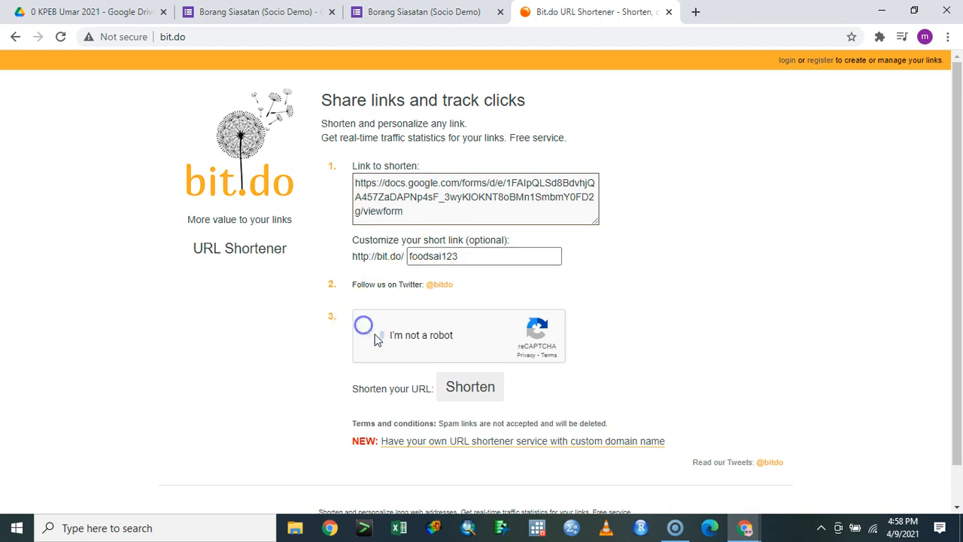
Pass the reCAPTCHA challenge by selecting the boat images and verifying
{"action": "scroll", "coordinate": [572, 324], "scroll_direction": "down", "scroll_amount": 1}
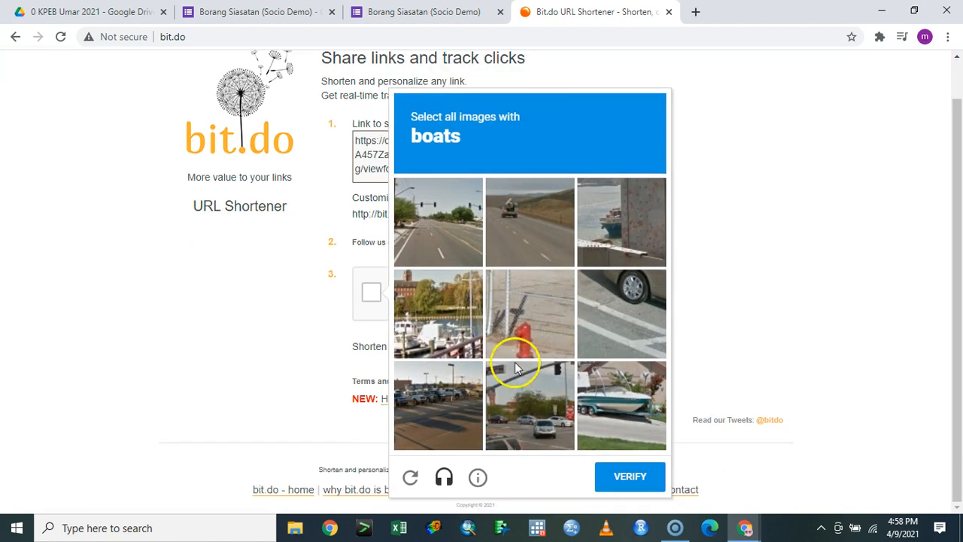
{"action": "left_click", "coordinate": [505, 227]}
{"action": "left_click", "coordinate": [479, 303]}
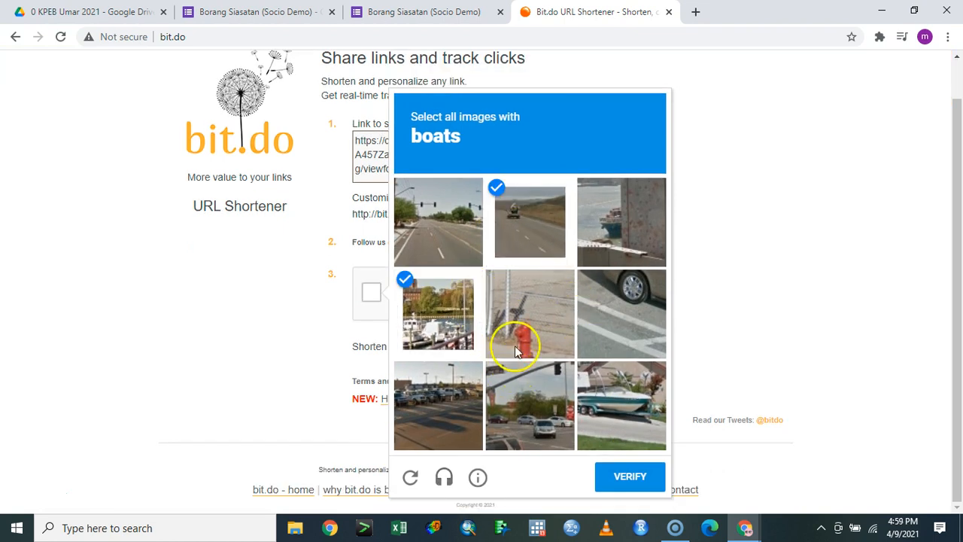
{"action": "left_click", "coordinate": [620, 408]}
{"action": "left_click", "coordinate": [622, 258]}
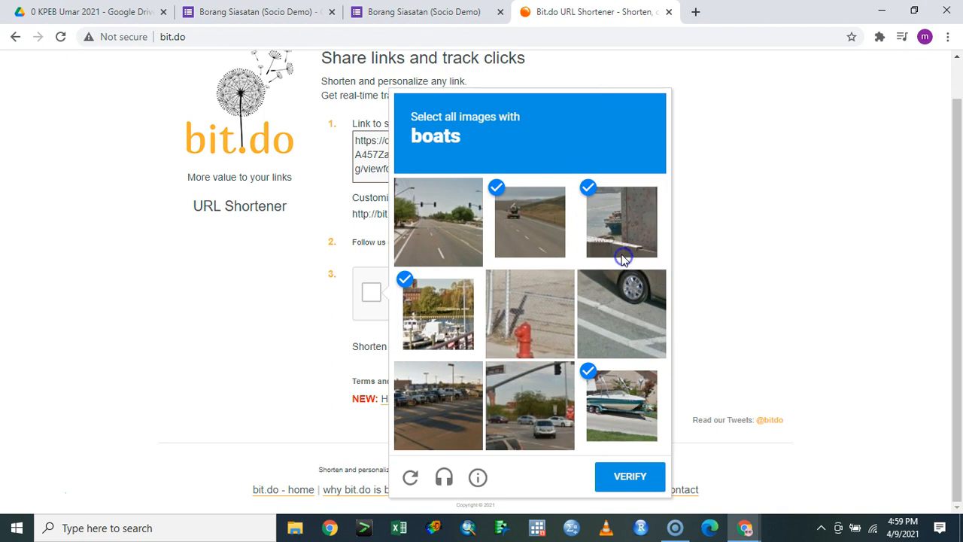
{"action": "left_click", "coordinate": [543, 260]}
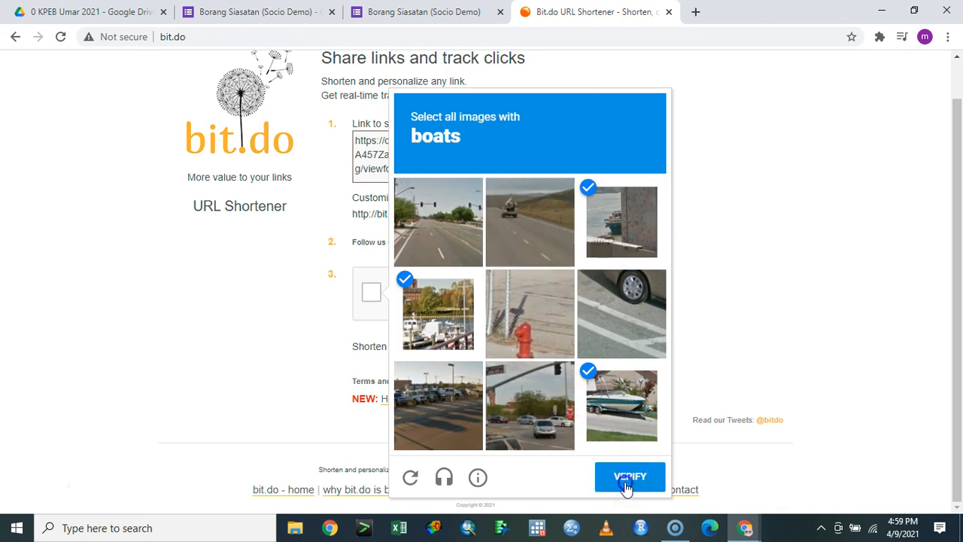
{"action": "left_click", "coordinate": [624, 482]}
Try shortening the form link twice, dismissing the login-required alert each time
{"action": "left_click", "coordinate": [470, 344]}
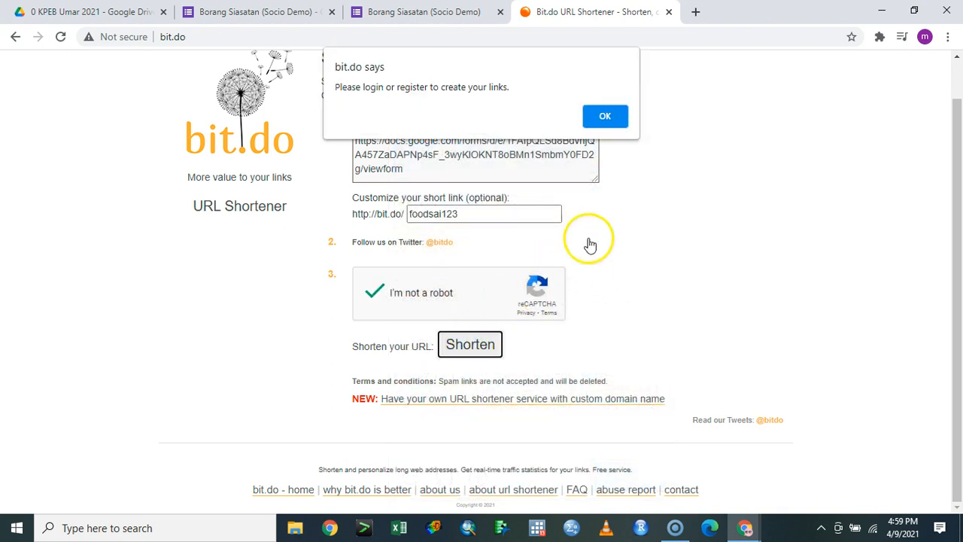
{"action": "left_click", "coordinate": [605, 118]}
{"action": "left_click", "coordinate": [469, 346]}
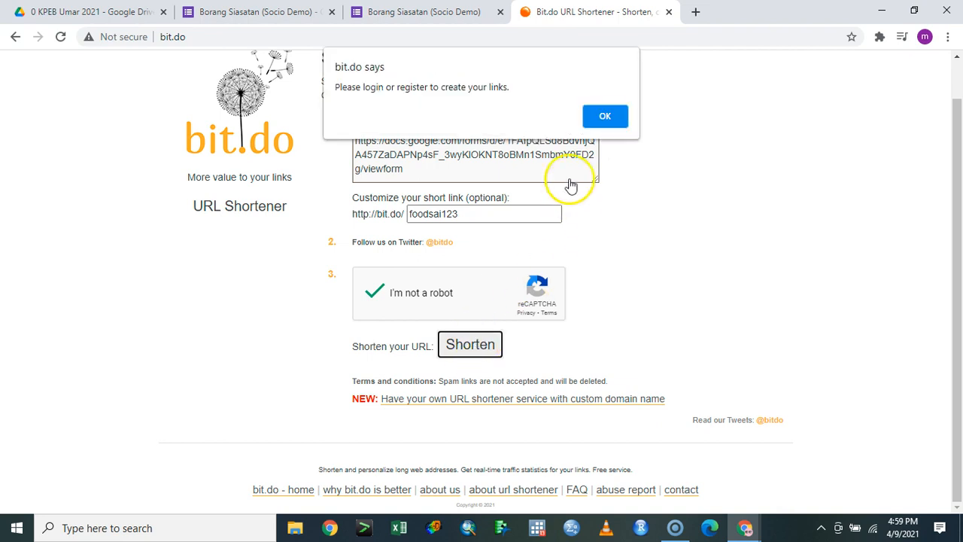
{"action": "left_click", "coordinate": [605, 118]}
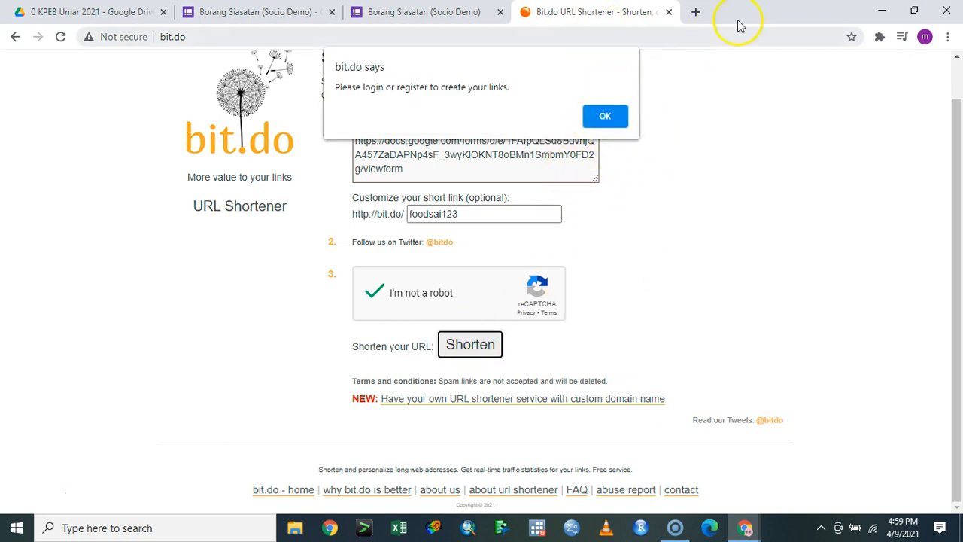
Close the bit.do tab and search 'google url shortner' in a new tab
{"action": "left_click", "coordinate": [669, 12]}
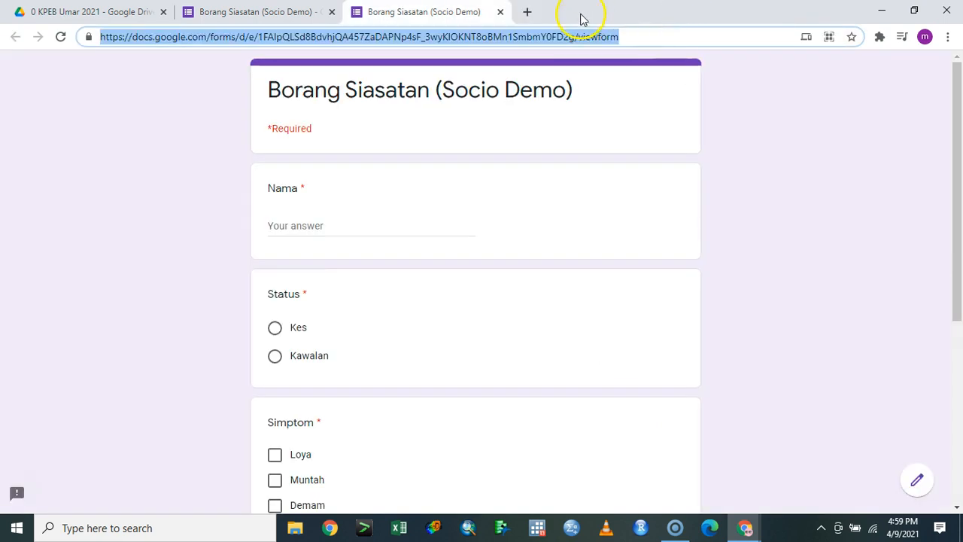
{"action": "left_click", "coordinate": [527, 12]}
{"action": "left_click", "coordinate": [560, 40]}
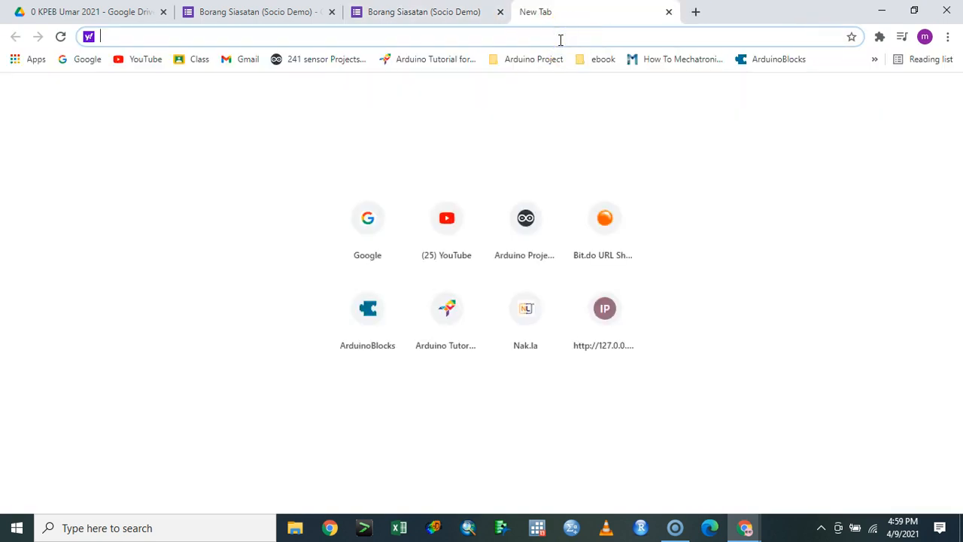
{"action": "type", "text": "goo"}
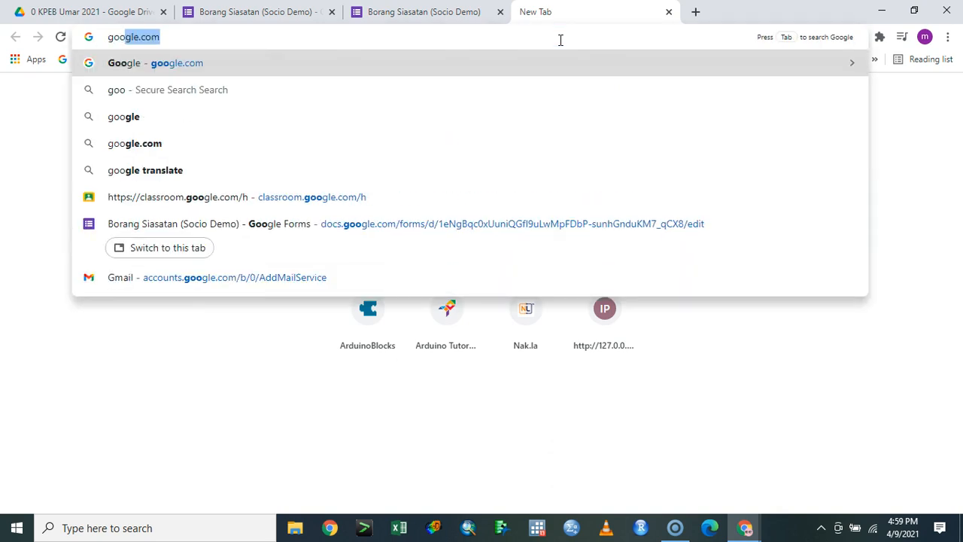
{"action": "type", "text": "gle url shortner"}
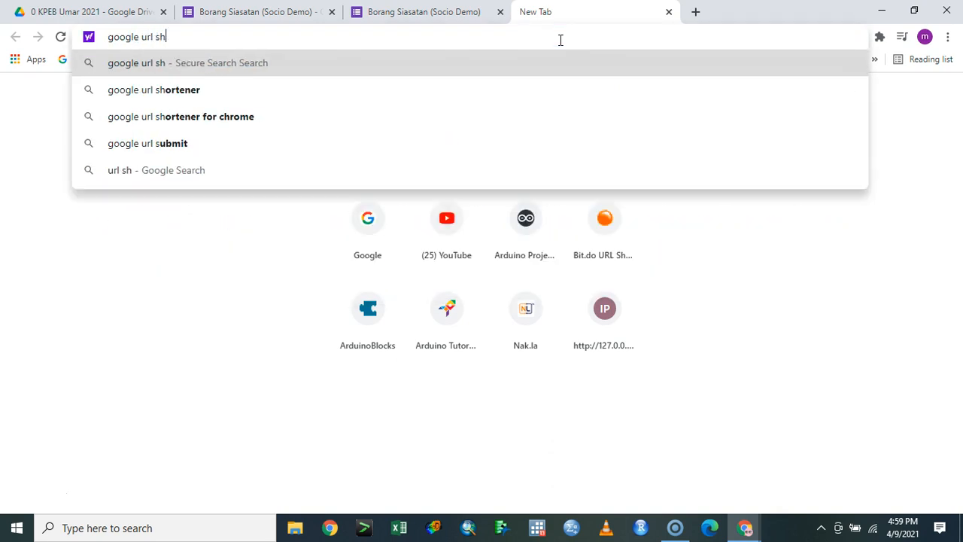
{"action": "key", "text": "Return"}
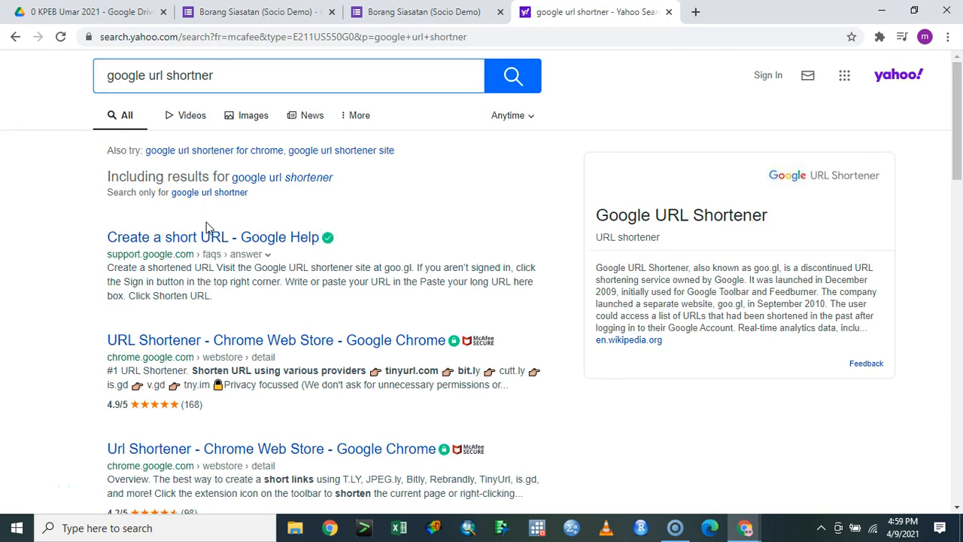
Check Google Help's 'Create a short URL' answer, then close that tab
{"action": "left_click", "coordinate": [210, 241]}
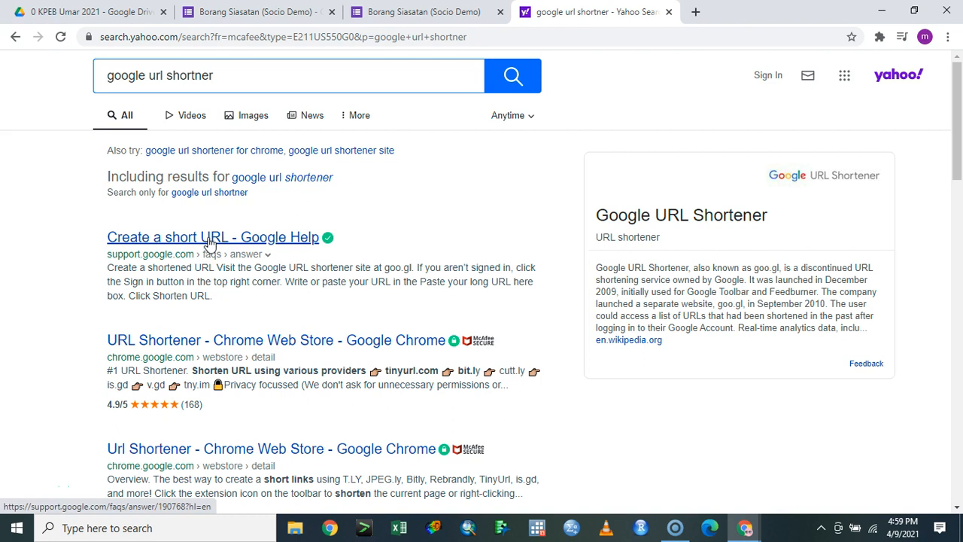
{"action": "left_click", "coordinate": [259, 237]}
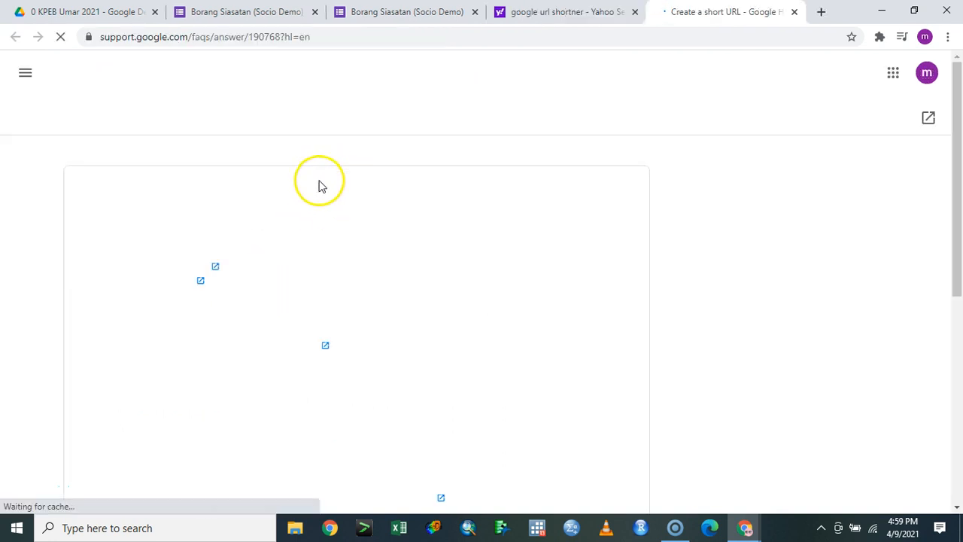
{"action": "left_click", "coordinate": [794, 12]}
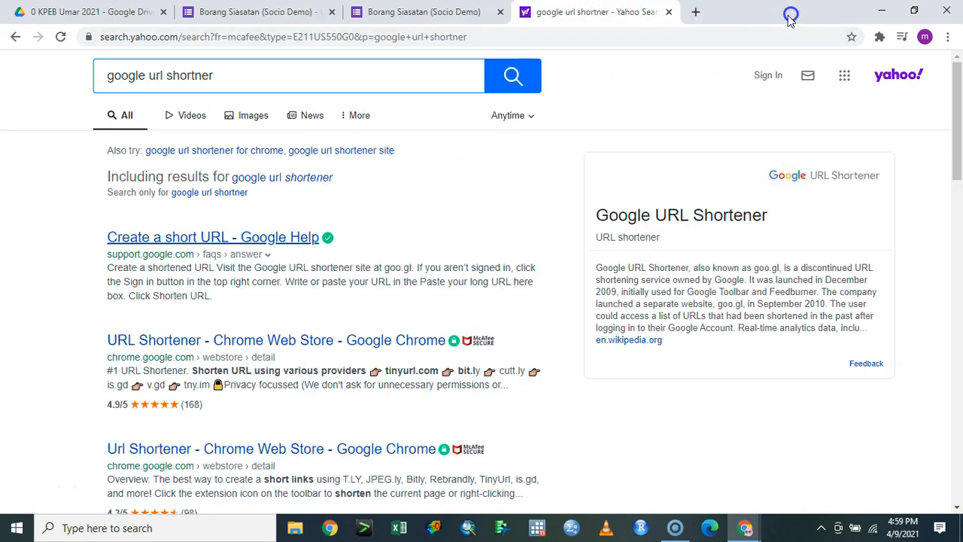
{"action": "left_click", "coordinate": [688, 37]}
Go to nak.la, dismiss the notification prompt, and scroll through its homepage
{"action": "type", "text": "nak.la"}
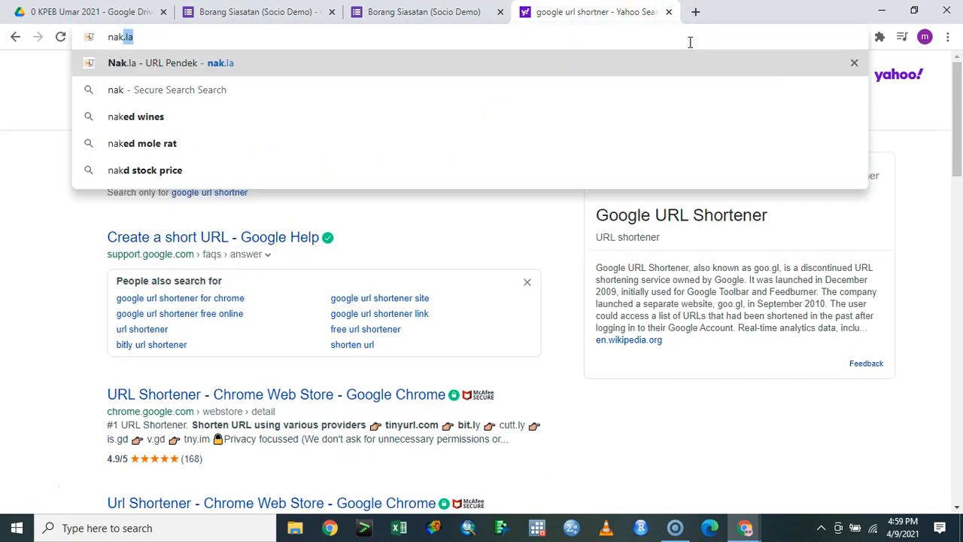
{"action": "key", "text": "Return"}
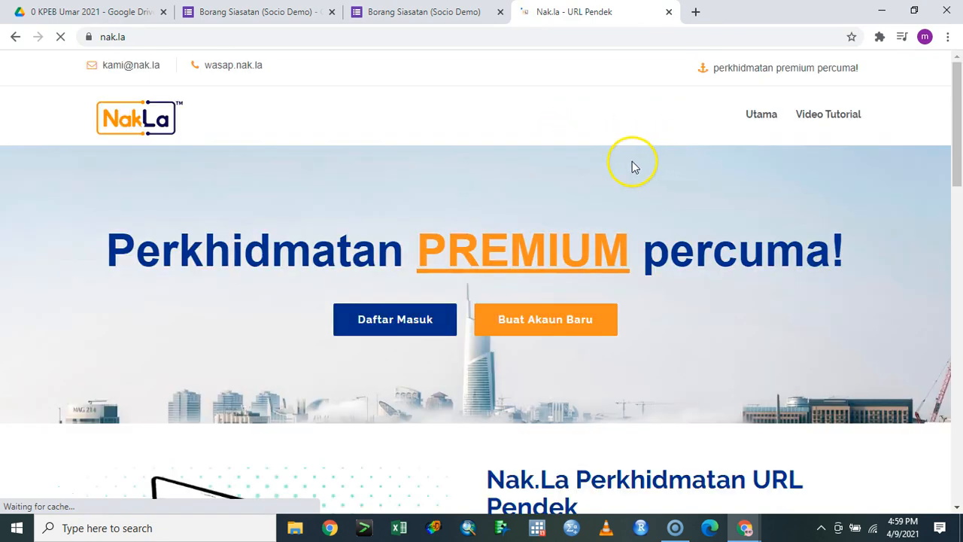
{"action": "left_click", "coordinate": [474, 143]}
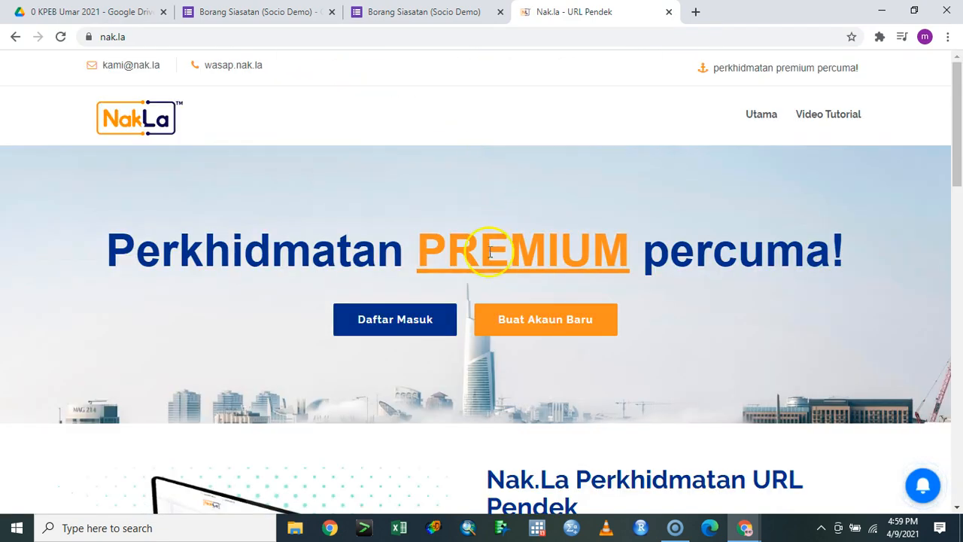
{"action": "scroll", "coordinate": [497, 252], "scroll_direction": "down", "scroll_amount": 1}
{"action": "scroll", "coordinate": [499, 251], "scroll_direction": "down", "scroll_amount": 5}
{"action": "scroll", "coordinate": [518, 266], "scroll_direction": "down", "scroll_amount": 3}
{"action": "scroll", "coordinate": [579, 264], "scroll_direction": "up", "scroll_amount": 9}
Load bit.ly in the same tab
{"action": "left_click", "coordinate": [697, 38]}
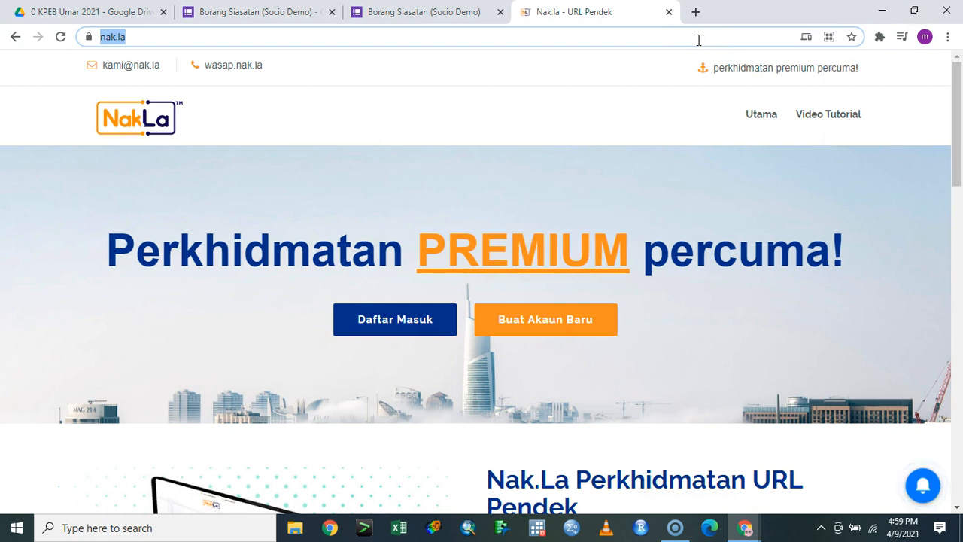
{"action": "type", "text": "bo"}
{"action": "key", "text": "BackSpace"}
{"action": "type", "text": "it.ly"}
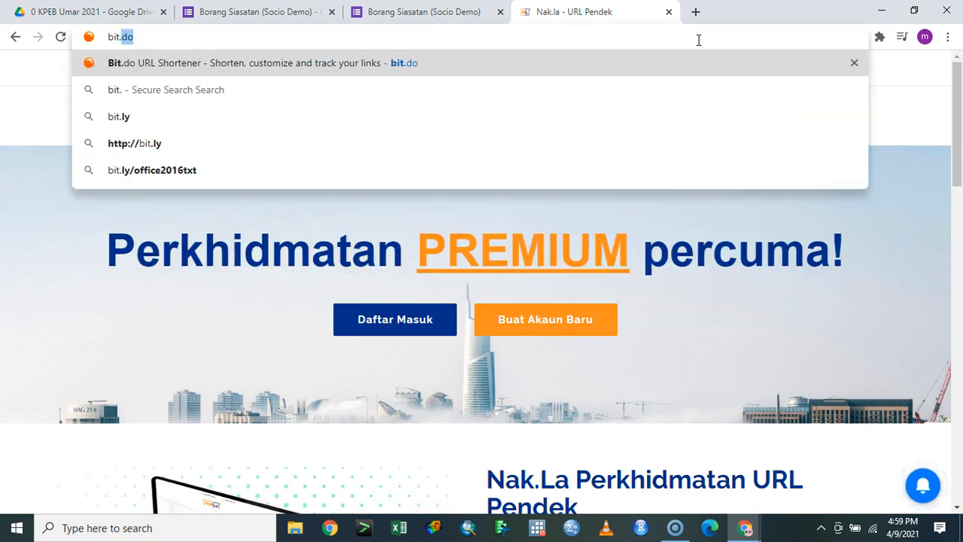
{"action": "key", "text": "Return"}
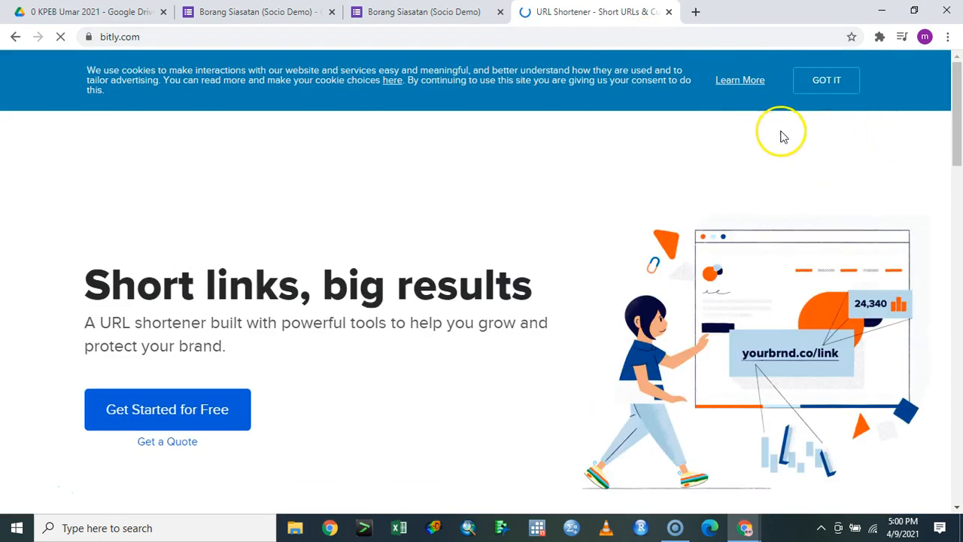
Dismiss Bitly's cookie notice and log in with the account email and password
{"action": "left_click", "coordinate": [826, 80]}
{"action": "left_click", "coordinate": [668, 79]}
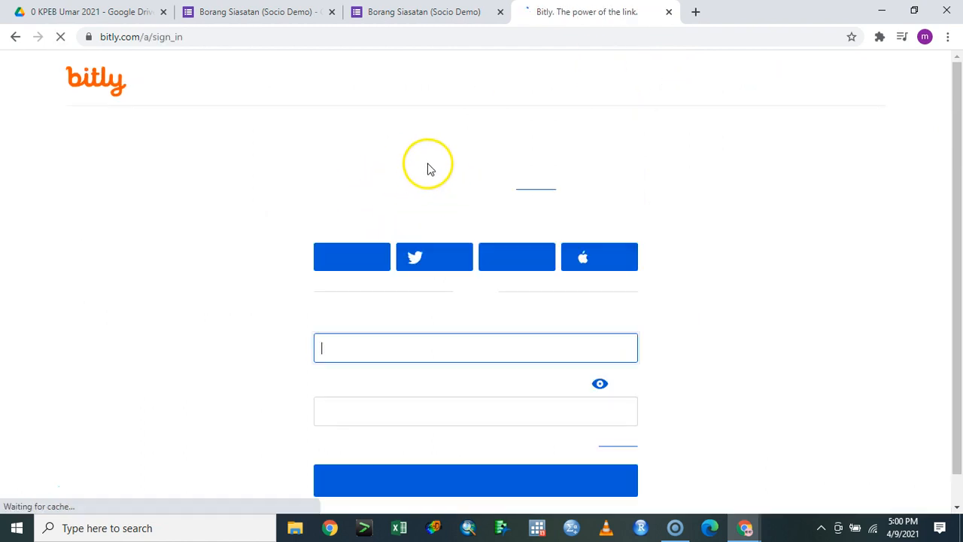
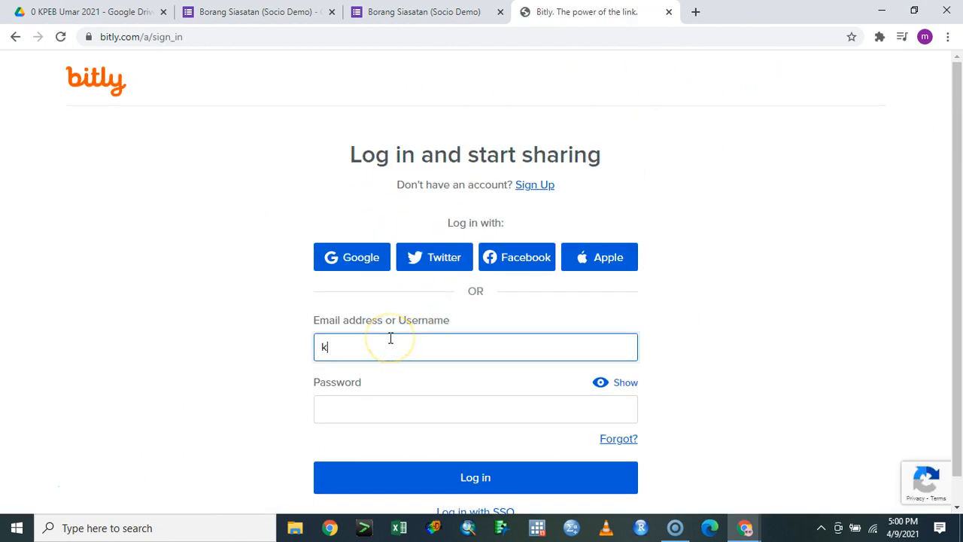
{"action": "key", "text": "Tab"}
{"action": "type", "text": "*********"}
{"action": "left_click", "coordinate": [461, 464]}
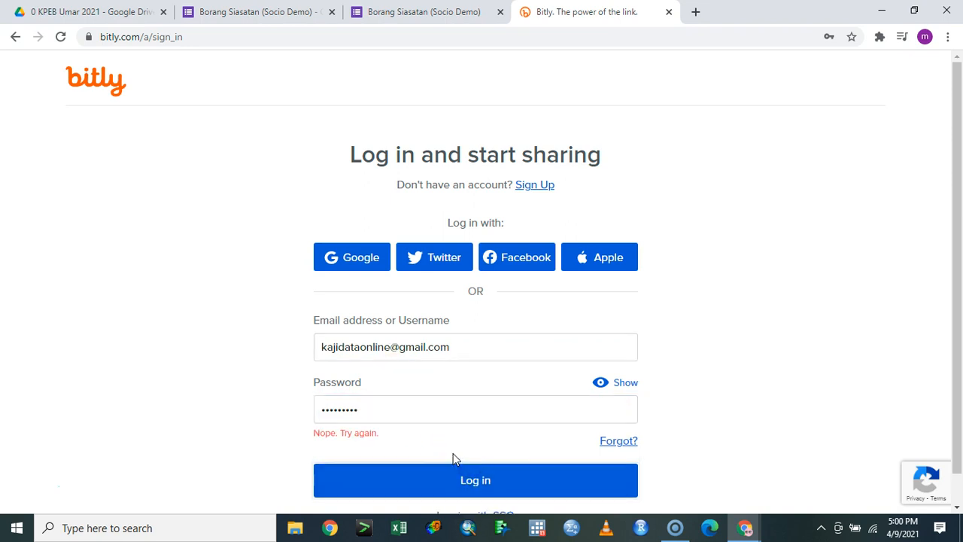
Retry the password several times after rejections, then close the Bitly tab
{"action": "left_click", "coordinate": [415, 412]}
{"action": "key", "text": "BackSpace"}
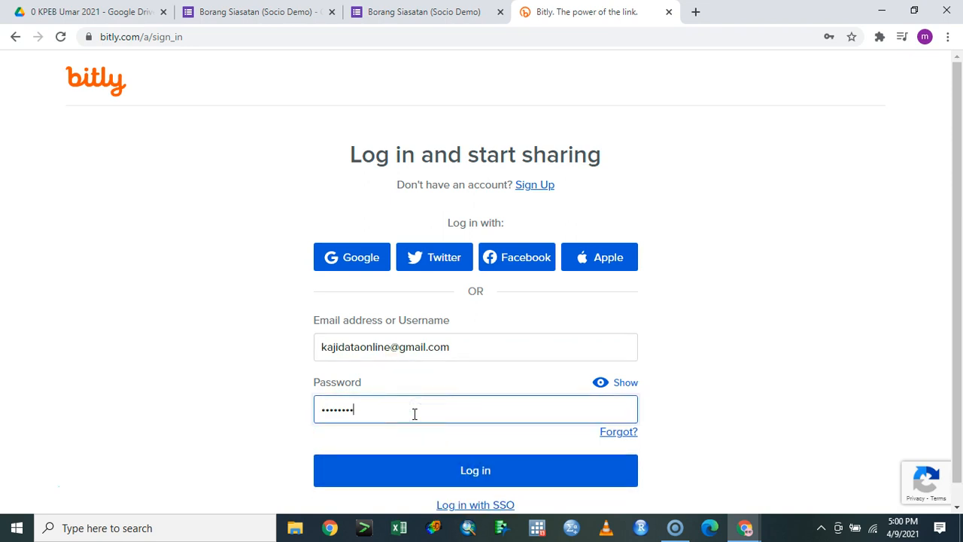
{"action": "left_click", "coordinate": [439, 471]}
{"action": "left_click", "coordinate": [413, 402]}
{"action": "key", "text": "ctrl+a"}
{"action": "type", "text": "•••••"}
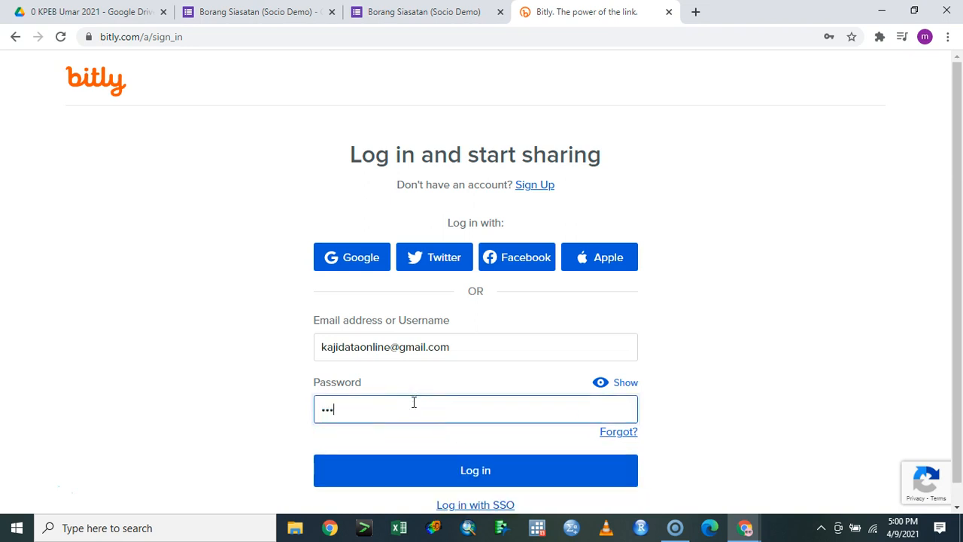
{"action": "type", "text": "••••"}
{"action": "left_click", "coordinate": [412, 480]}
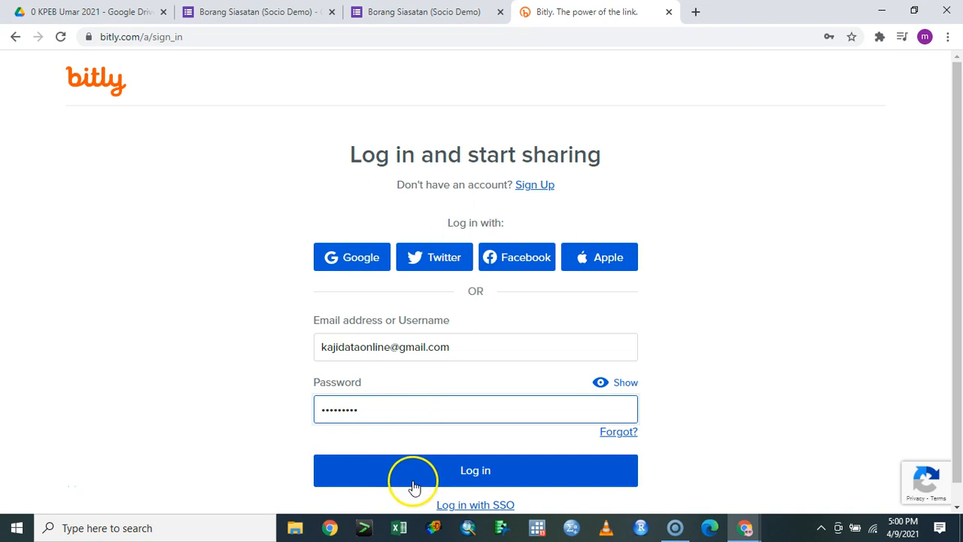
{"action": "left_click", "coordinate": [402, 407]}
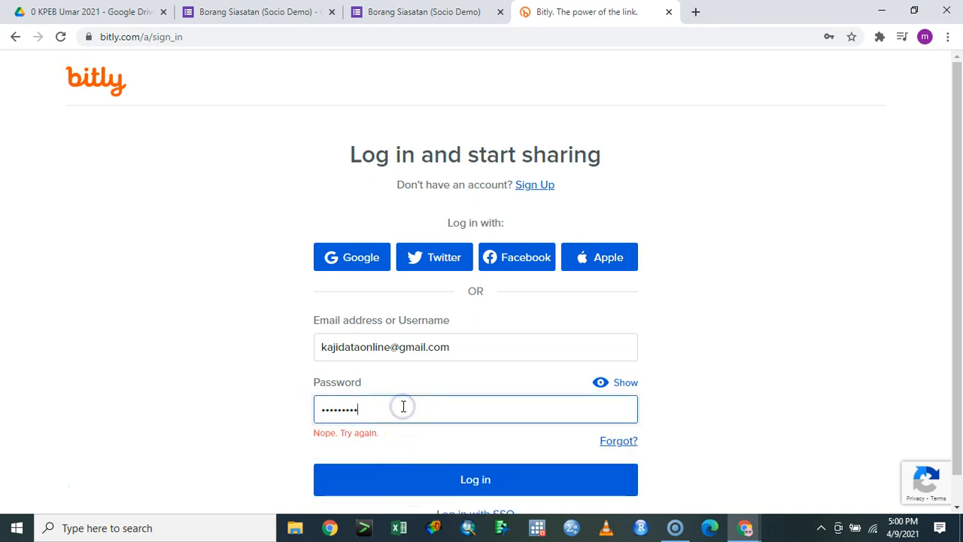
{"action": "key", "text": "BackSpace"}
{"action": "type", "text": "•"}
{"action": "left_click", "coordinate": [437, 482]}
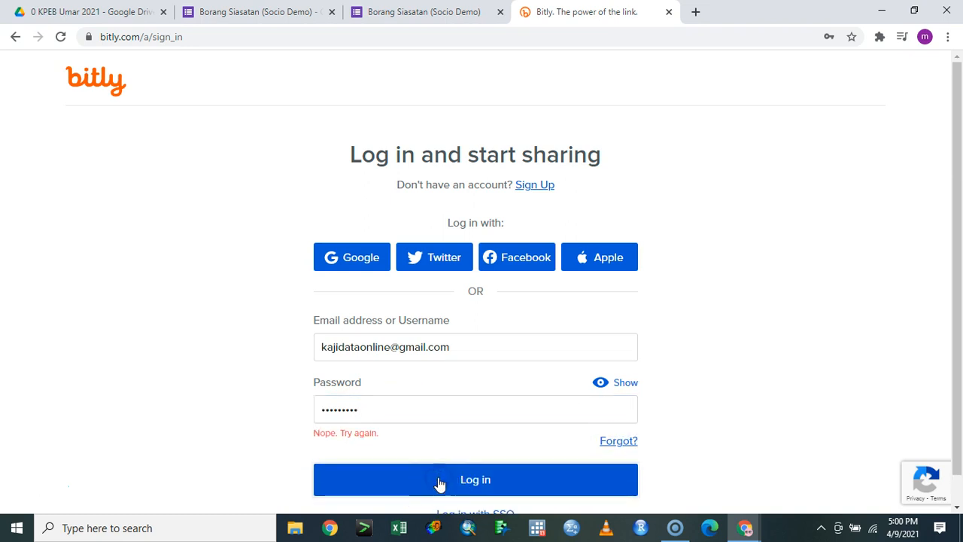
{"action": "left_click", "coordinate": [668, 11]}
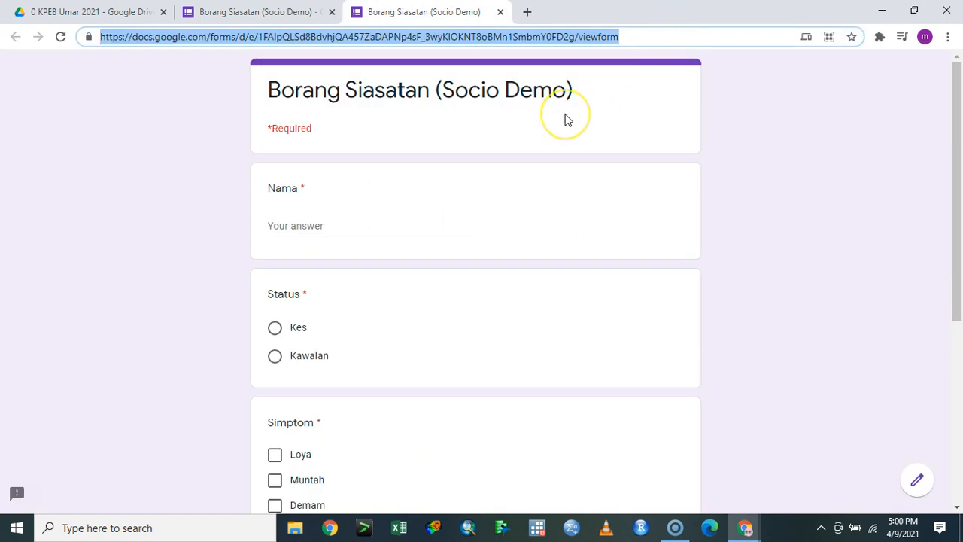